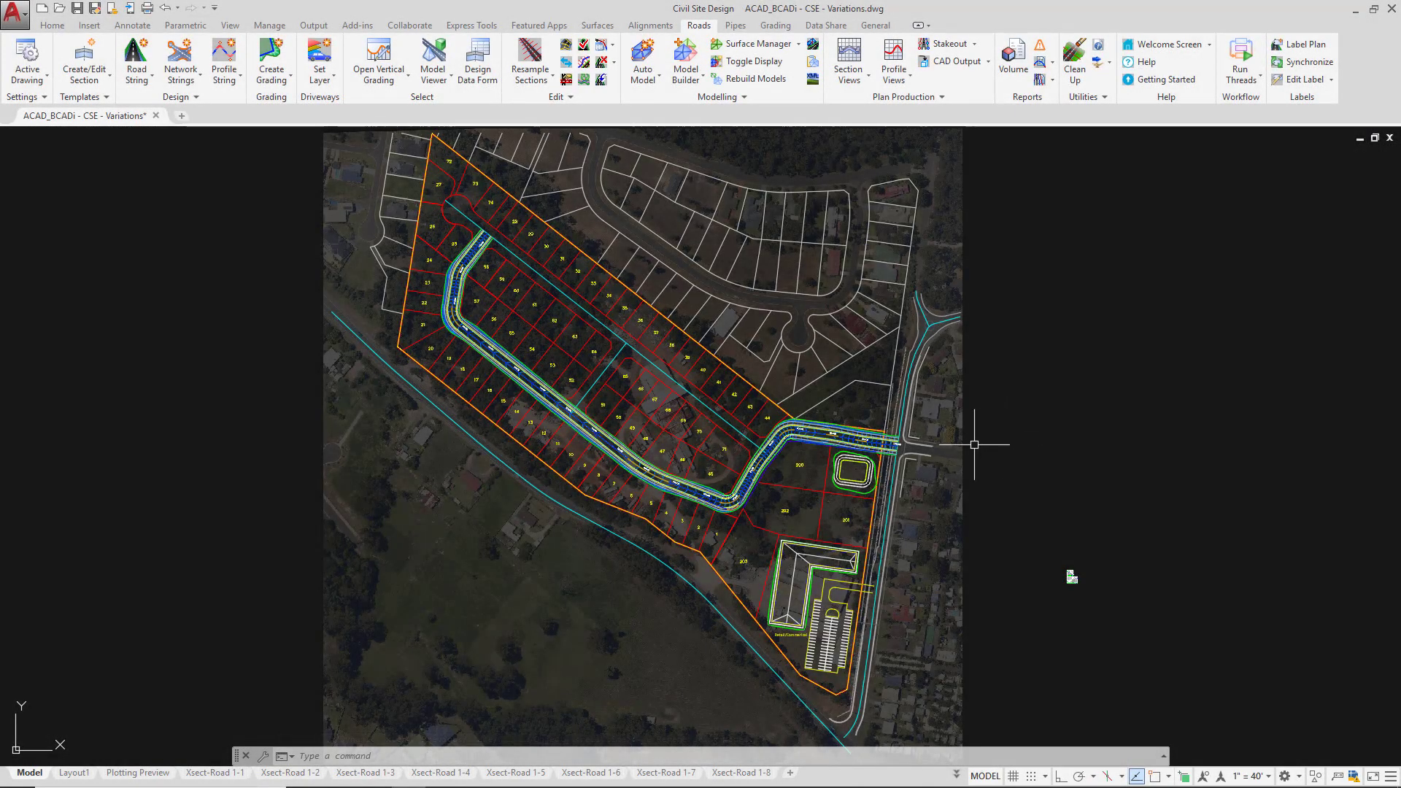
# Zoom in on the road around stations 00+00 to 03+00
pyautogui.scroll(5, 809, 466)
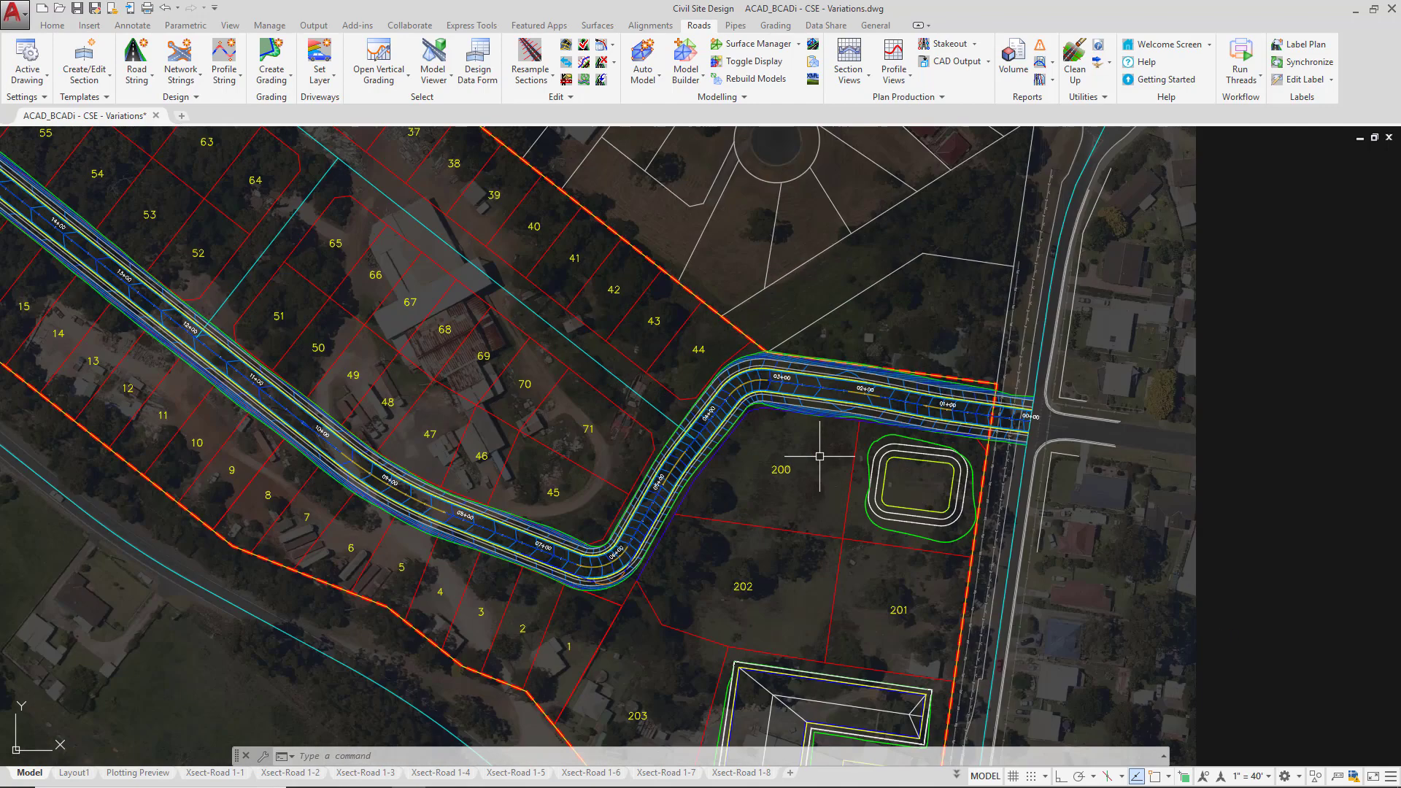
pyautogui.scroll(2, 820, 458)
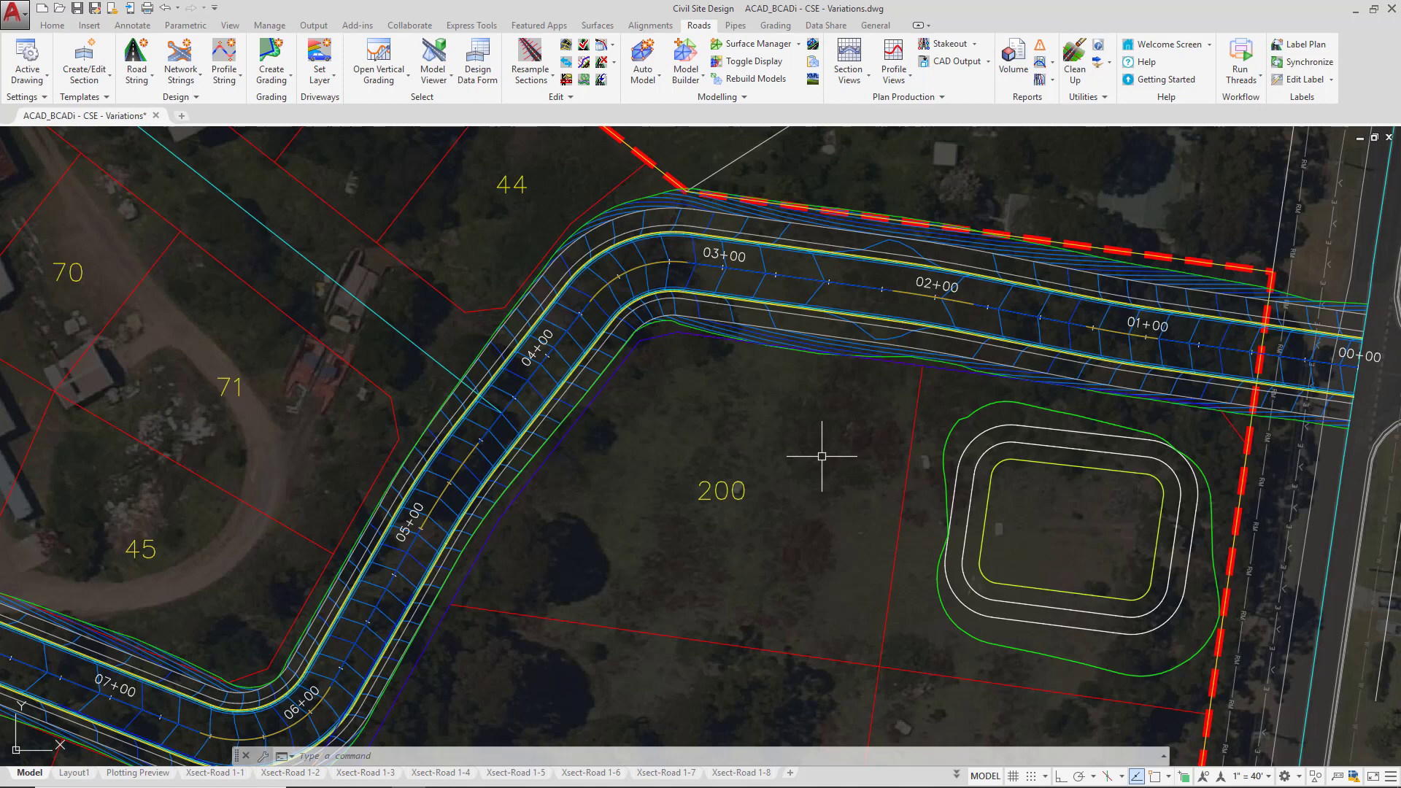
# Open Road 1's design data at the Variations category and request a new variation entry
pyautogui.click(485, 73)
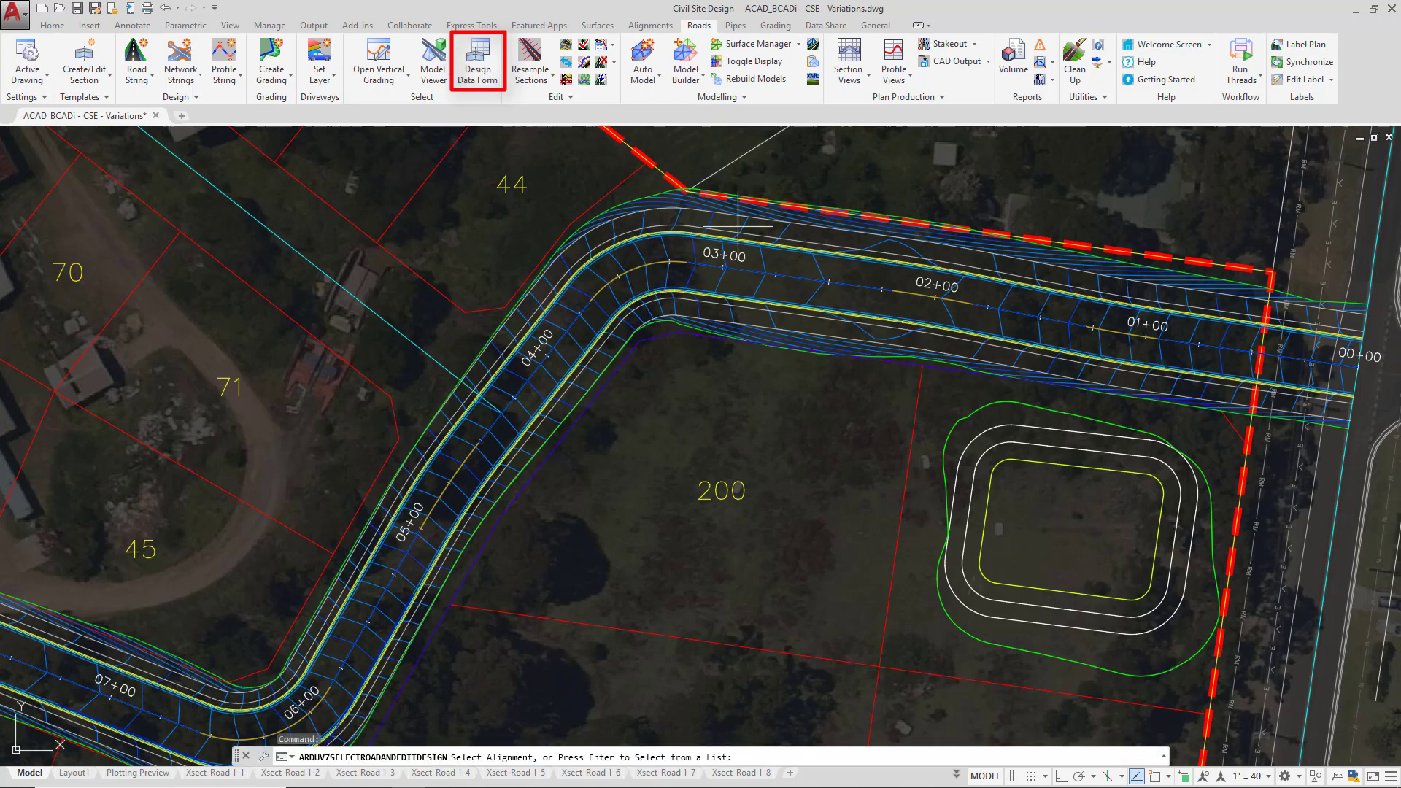
pyautogui.click(695, 264)
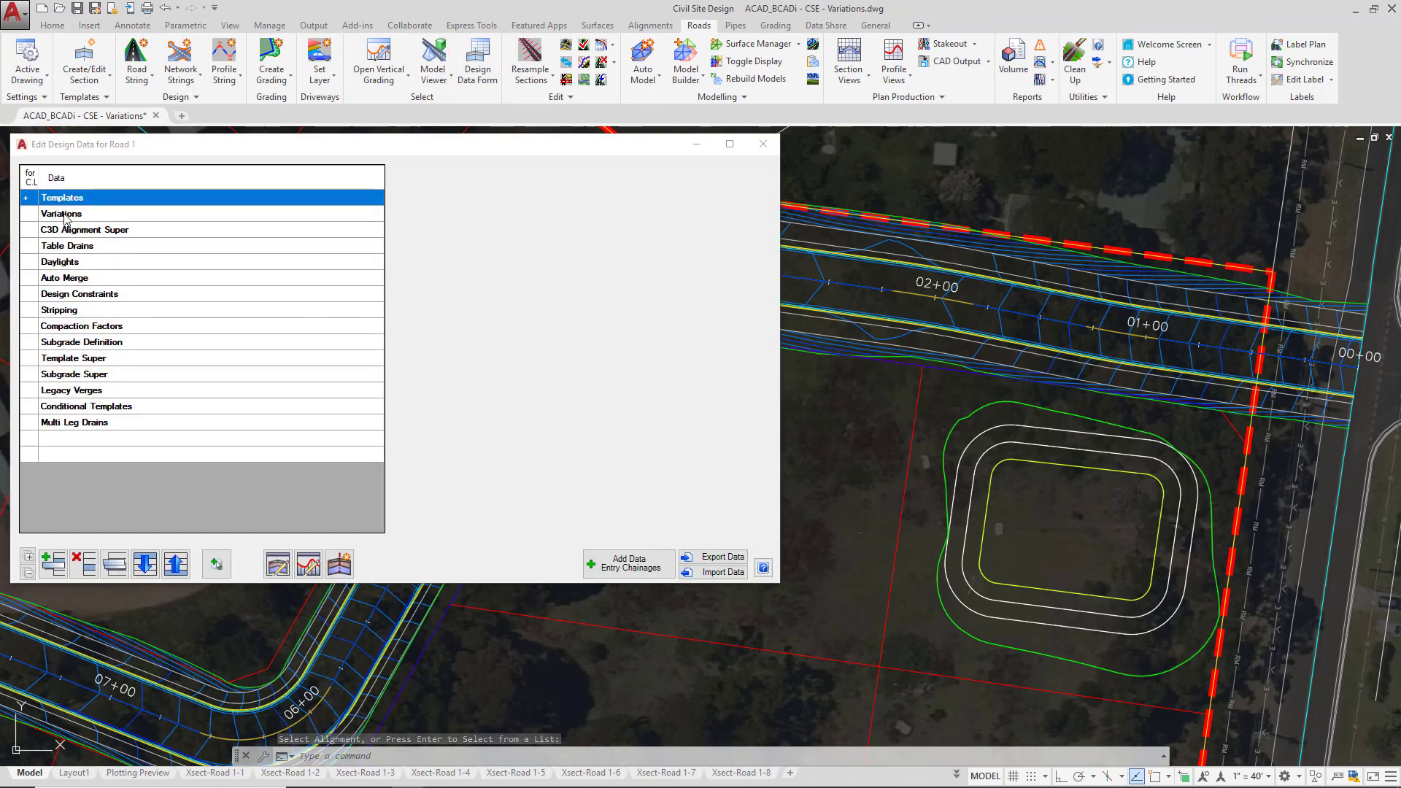
pyautogui.click(65, 216)
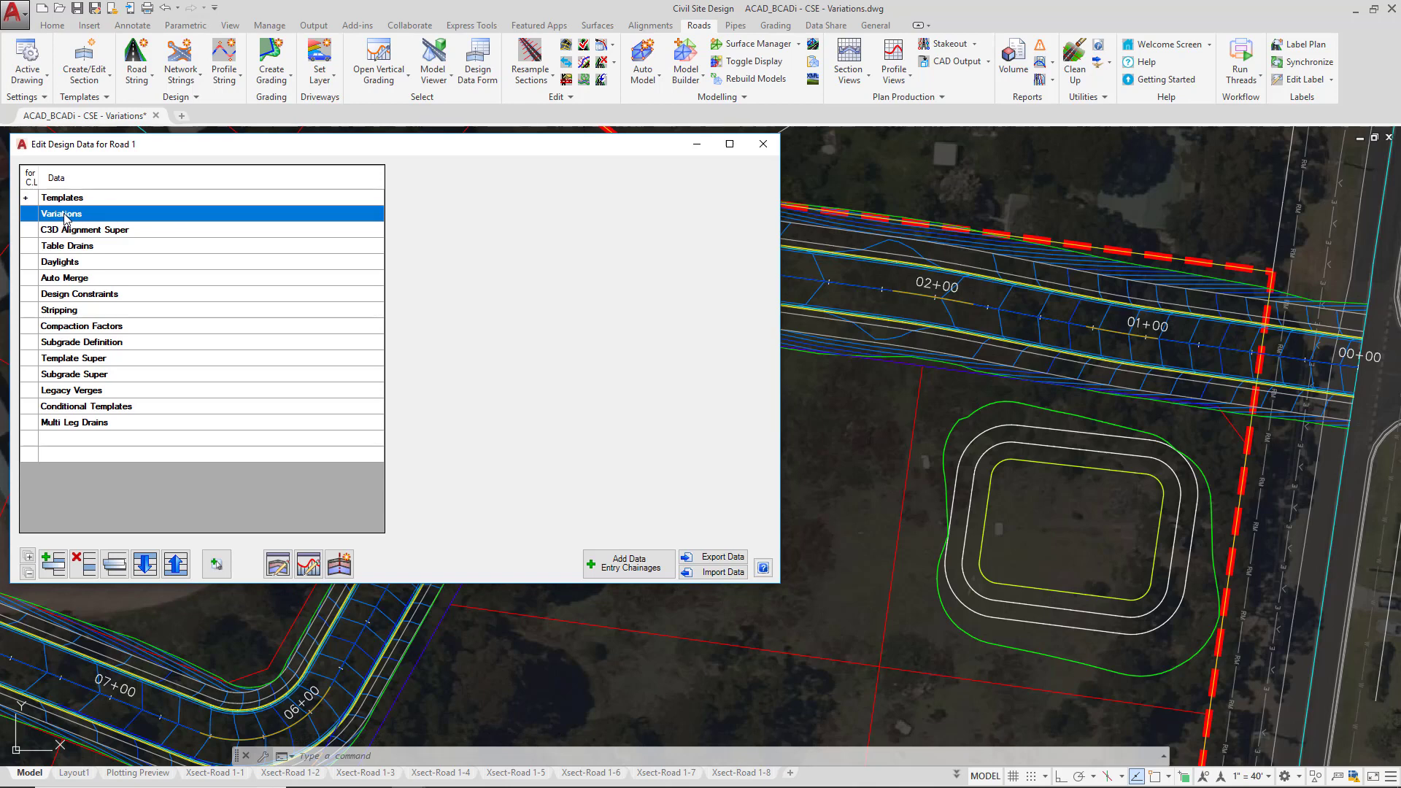
pyautogui.click(53, 562)
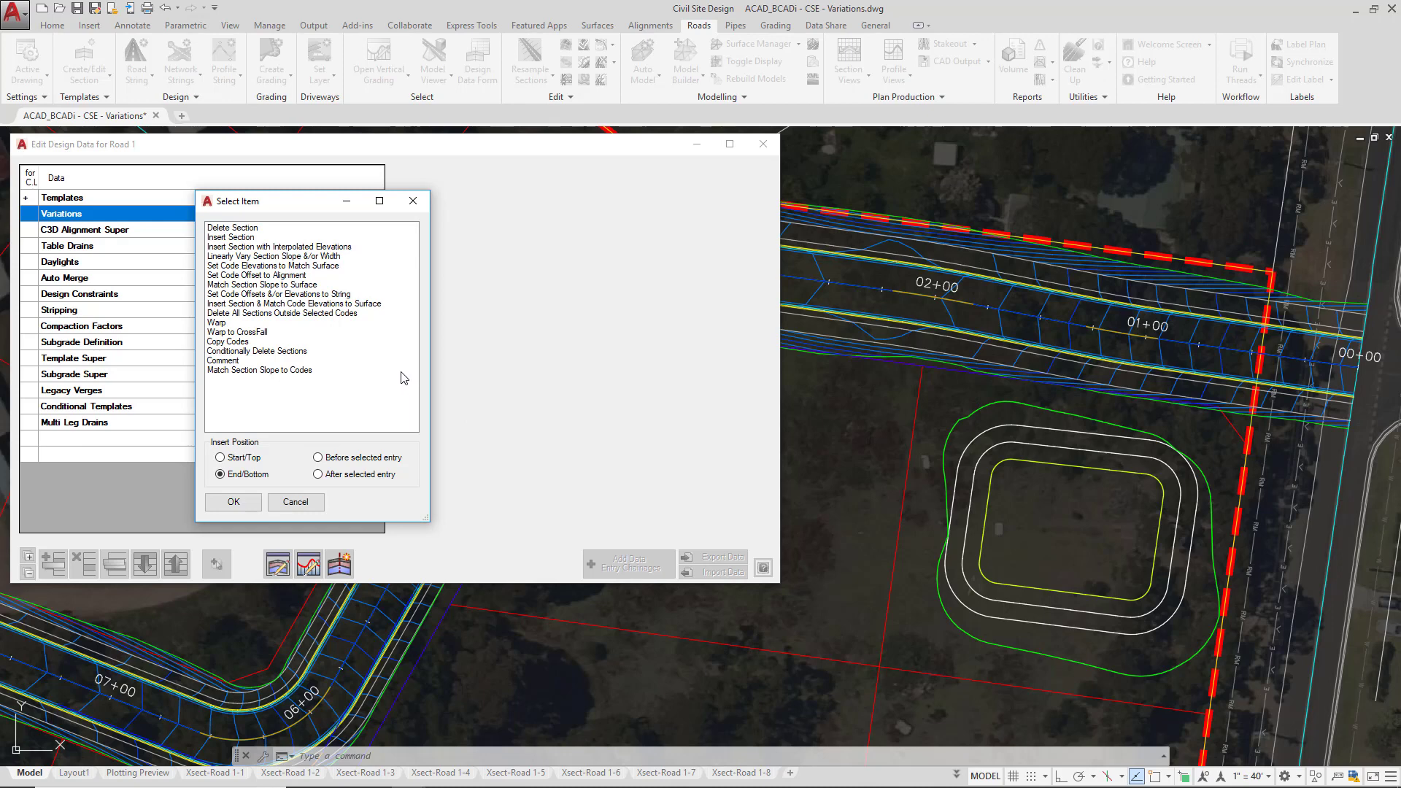
# Dismiss the variation list and Road 1's design data, then pan out to show the road's bend
pyautogui.click(413, 204)
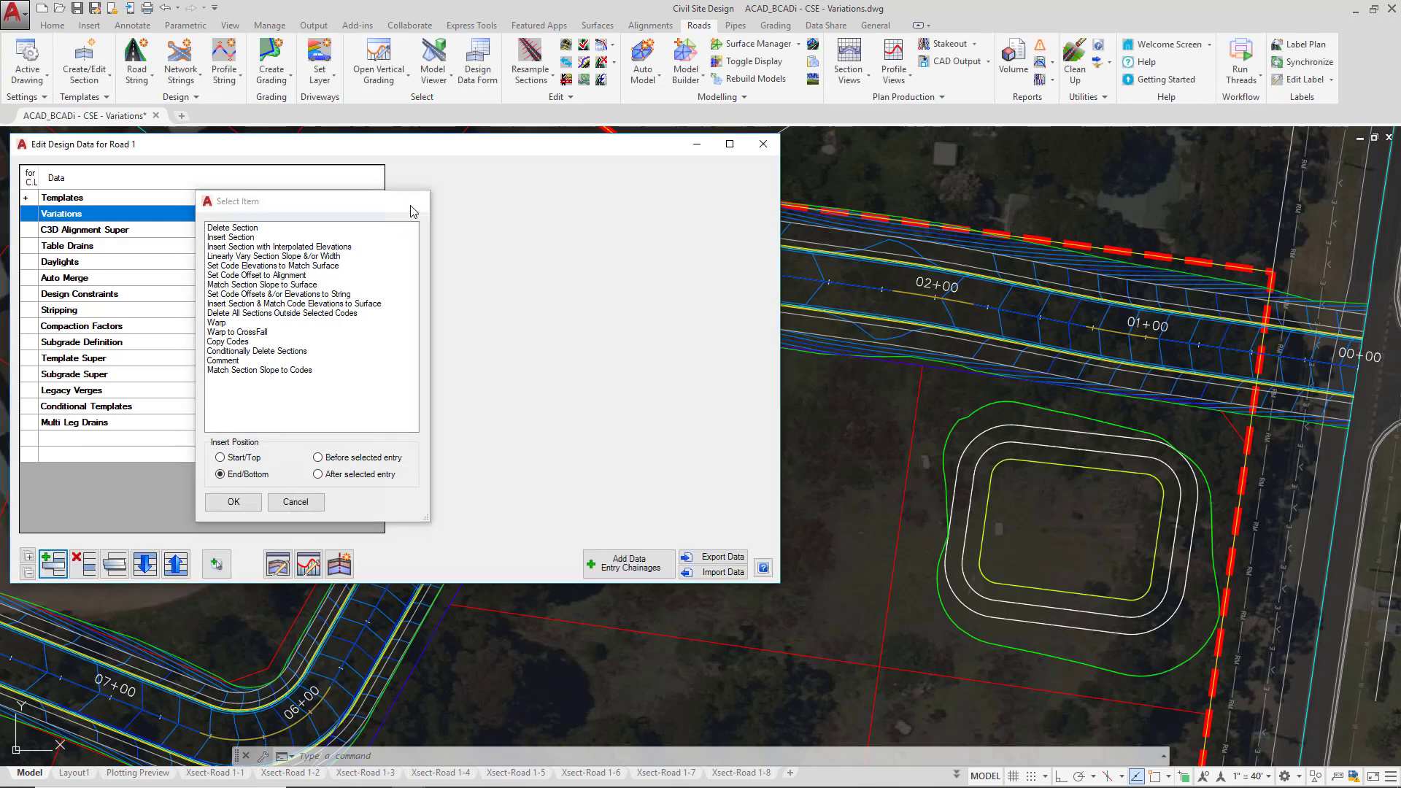
pyautogui.click(764, 145)
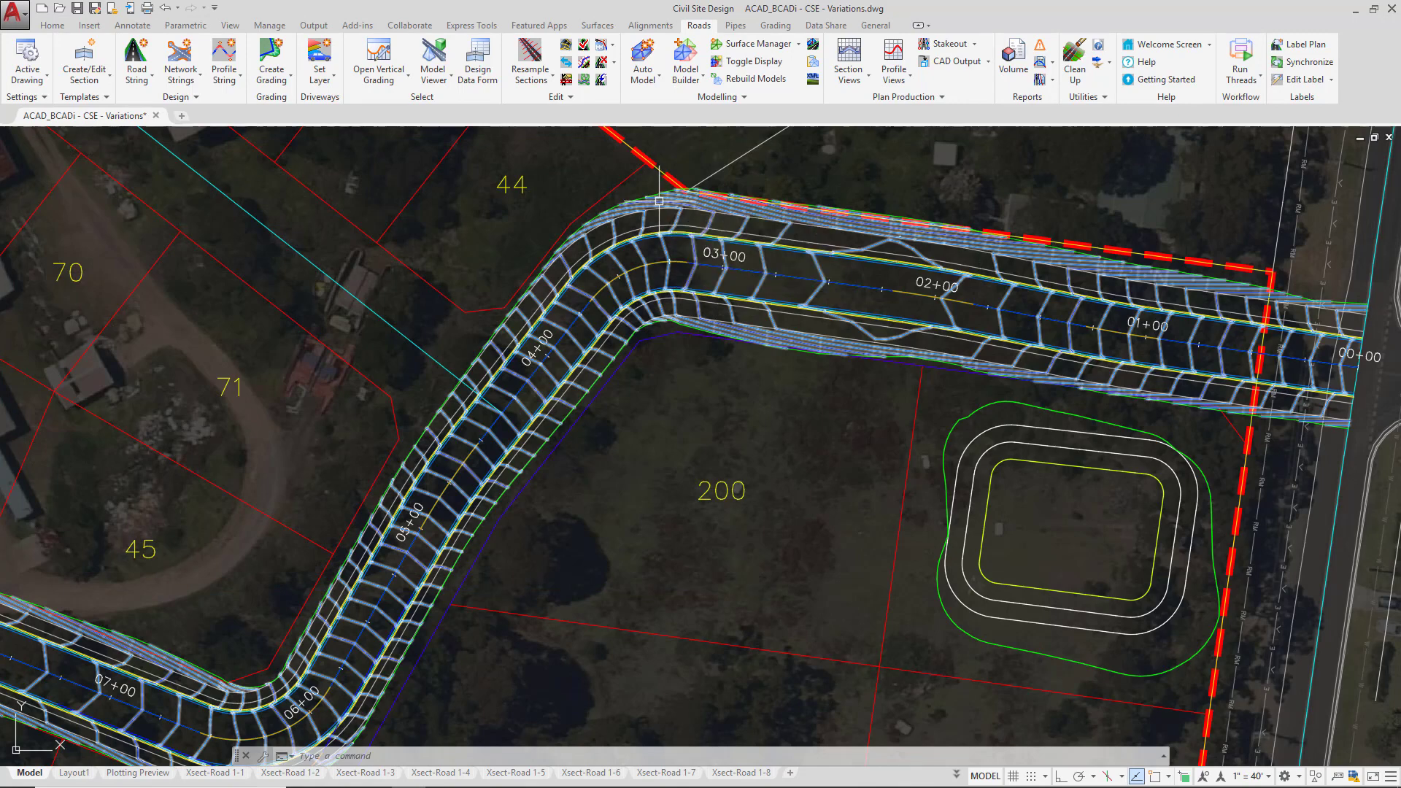
pyautogui.scroll(-2, 614, 217)
pyautogui.moveTo(453, 193)
pyautogui.mouseDown(button='middle')
pyautogui.moveTo(524, 192)
pyautogui.moveTo(760, 263)
pyautogui.mouseUp(button='middle')
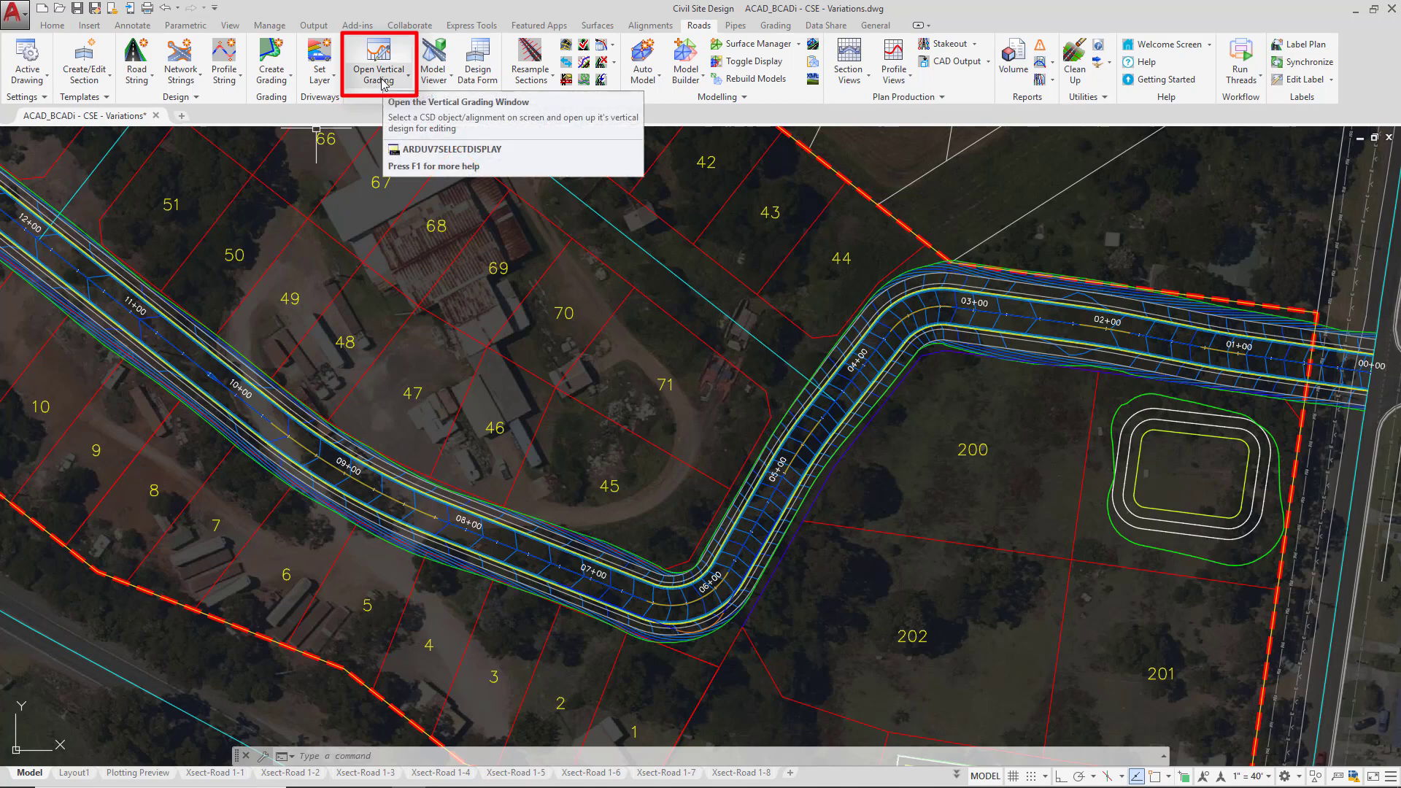
# Open the cross-section viewer for Road 1 at chainage 250
pyautogui.click(381, 80)
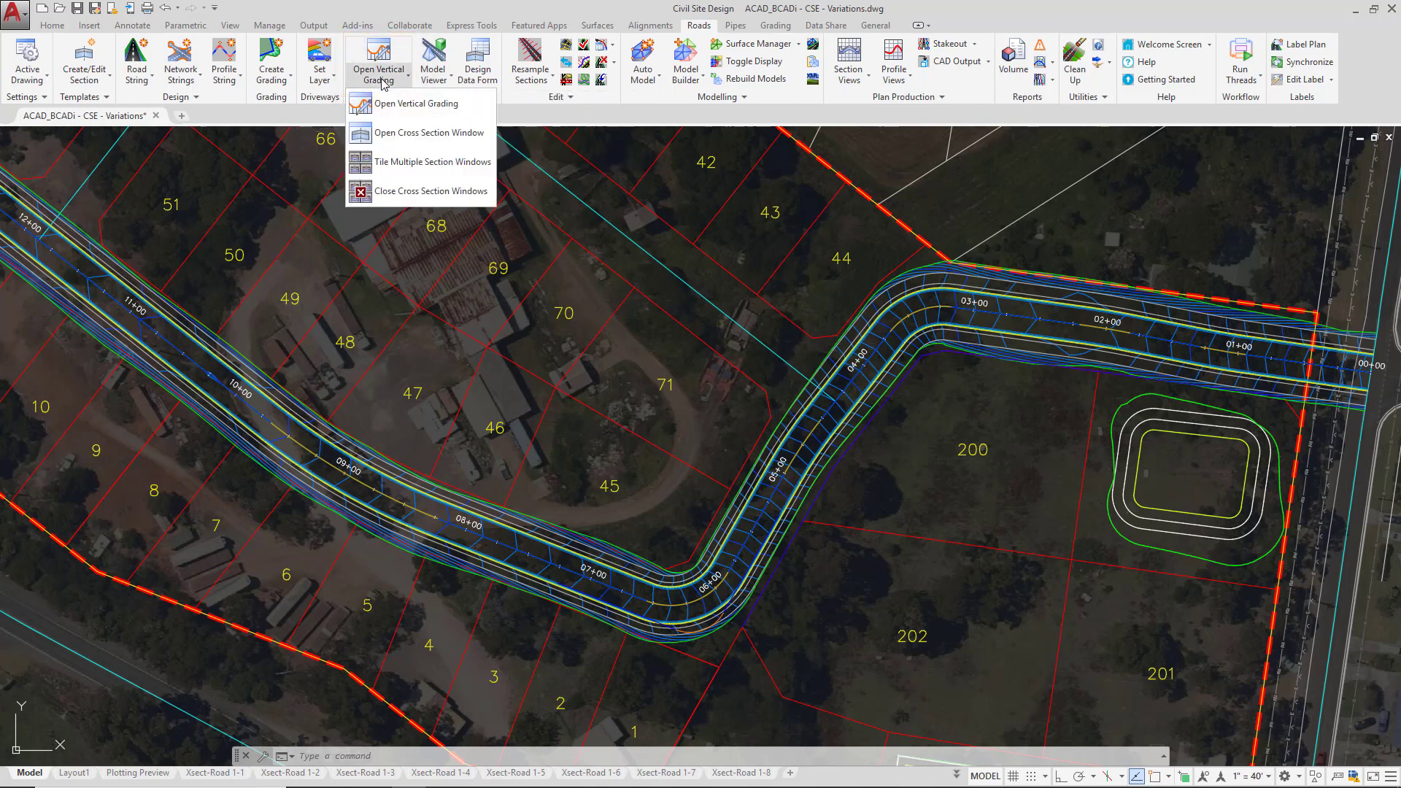
pyautogui.click(406, 135)
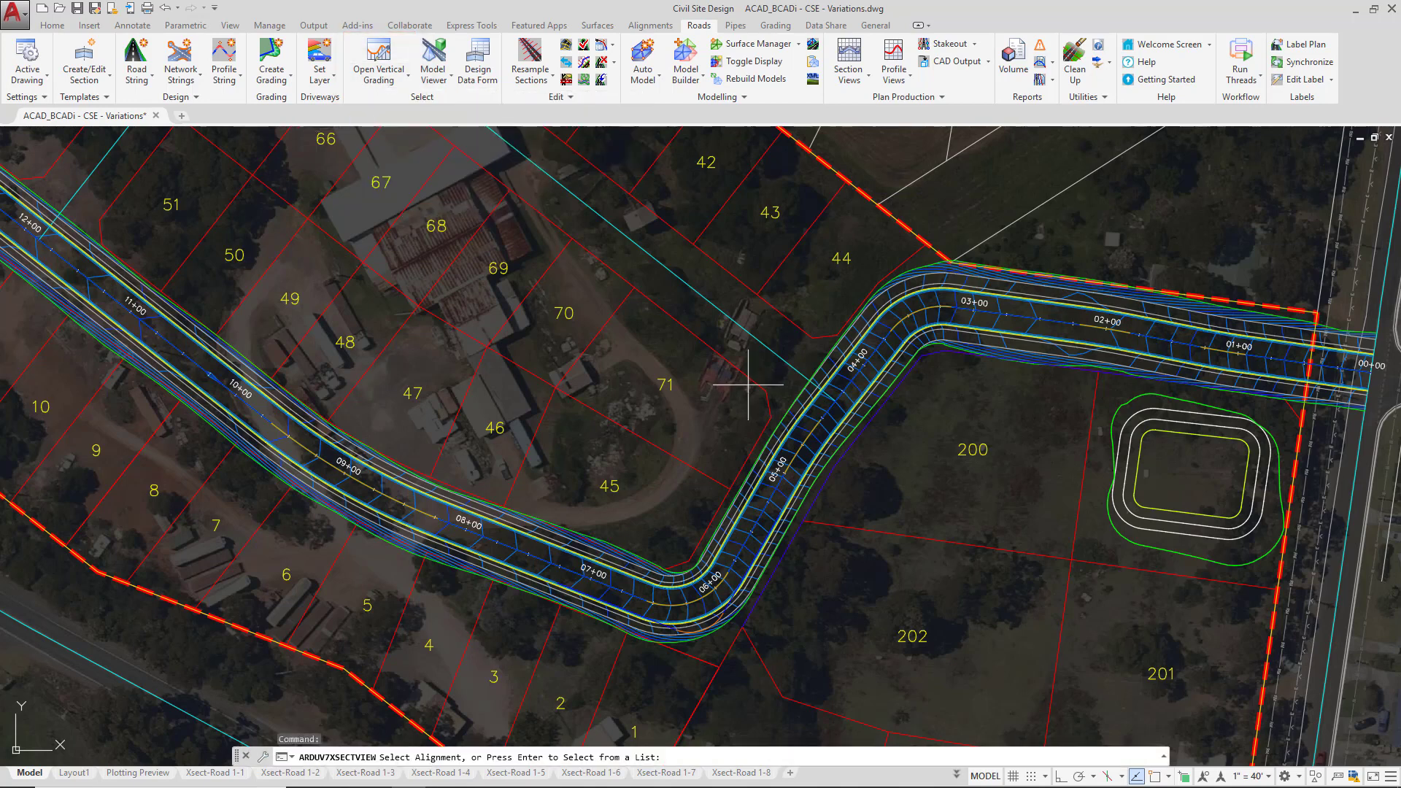
pyautogui.click(828, 410)
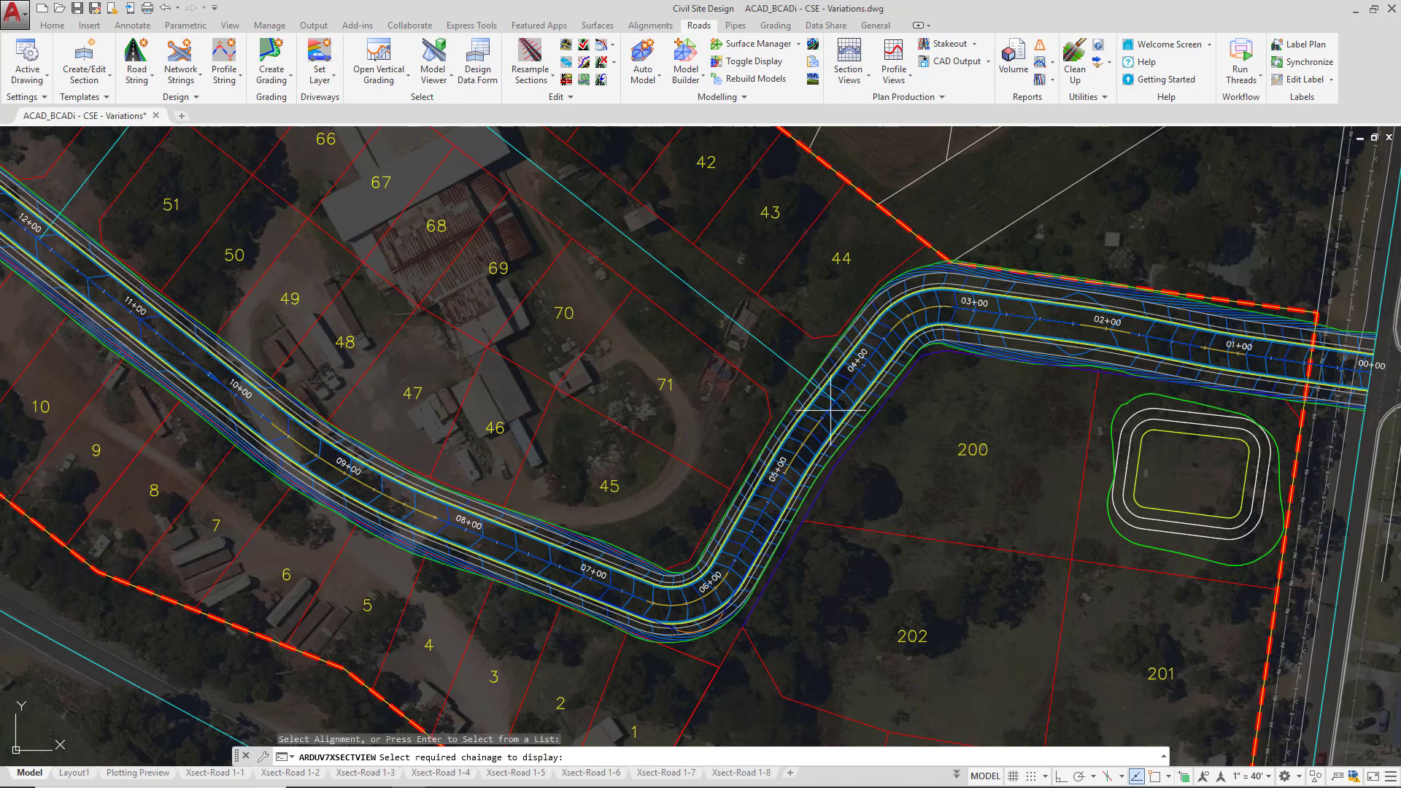
pyautogui.click(1027, 317)
pyautogui.click(1027, 317)
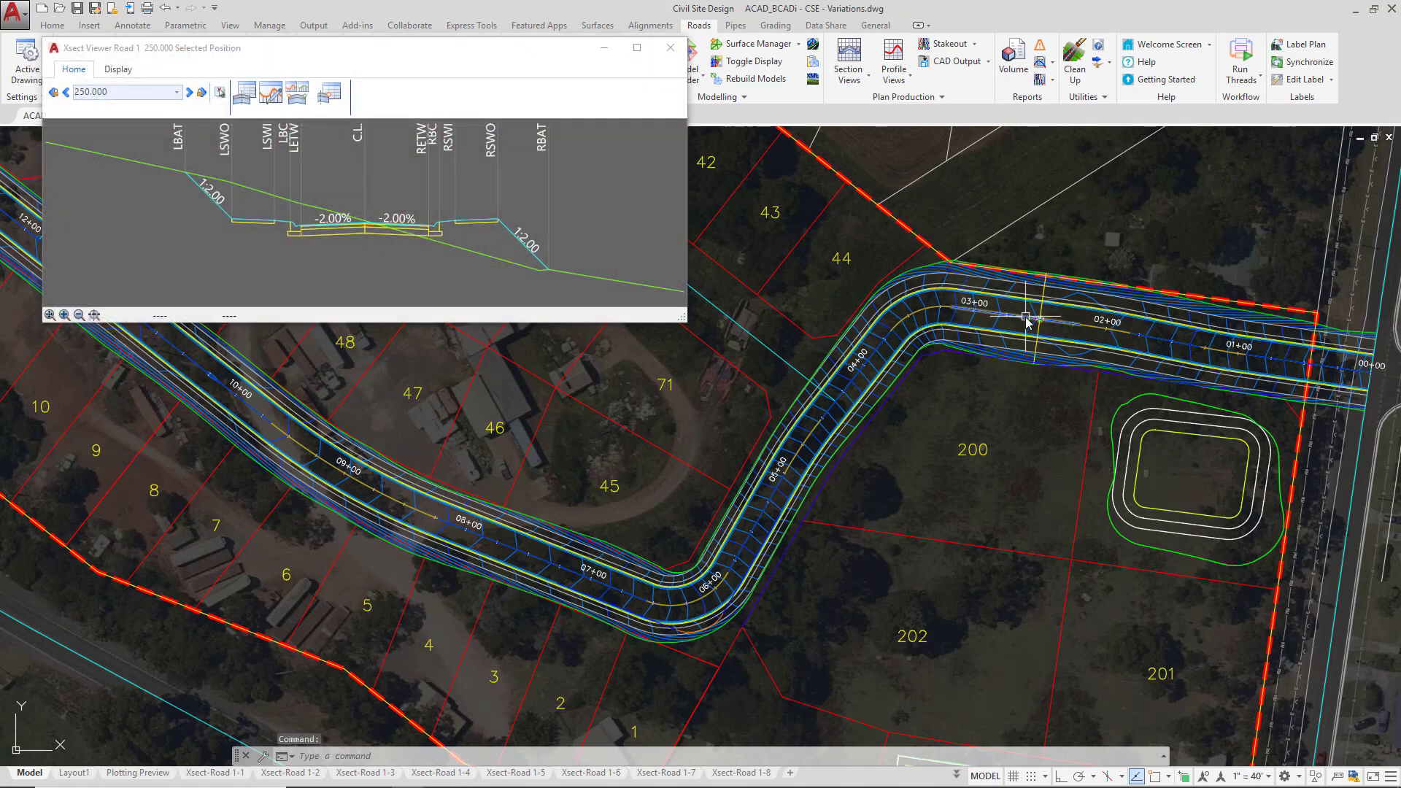
# Move and shorten the Xsect Viewer window to uncover the plan, briefly checking its display settings
pyautogui.moveTo(219, 54); pyautogui.dragTo(188, 150)
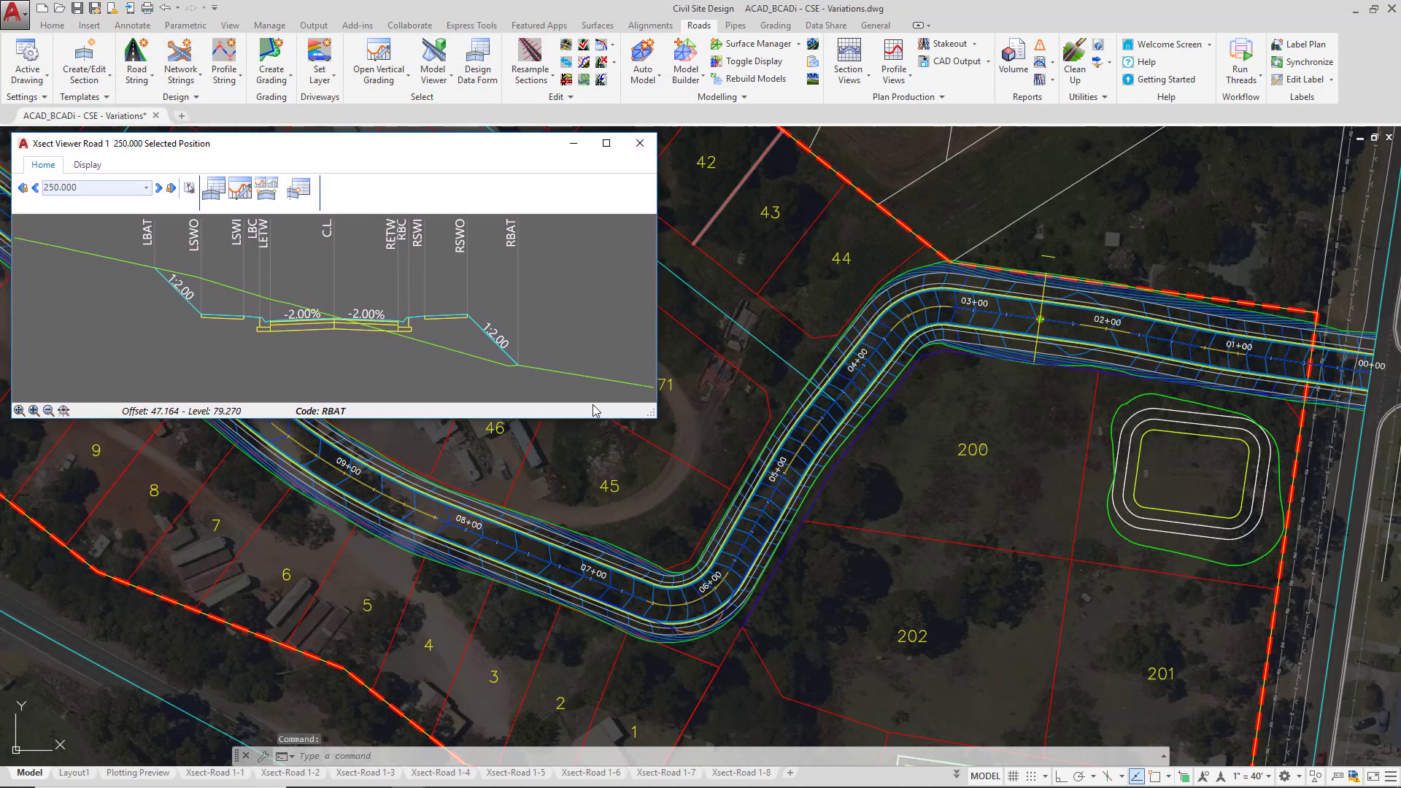
pyautogui.moveTo(646, 419); pyautogui.dragTo(384, 421)
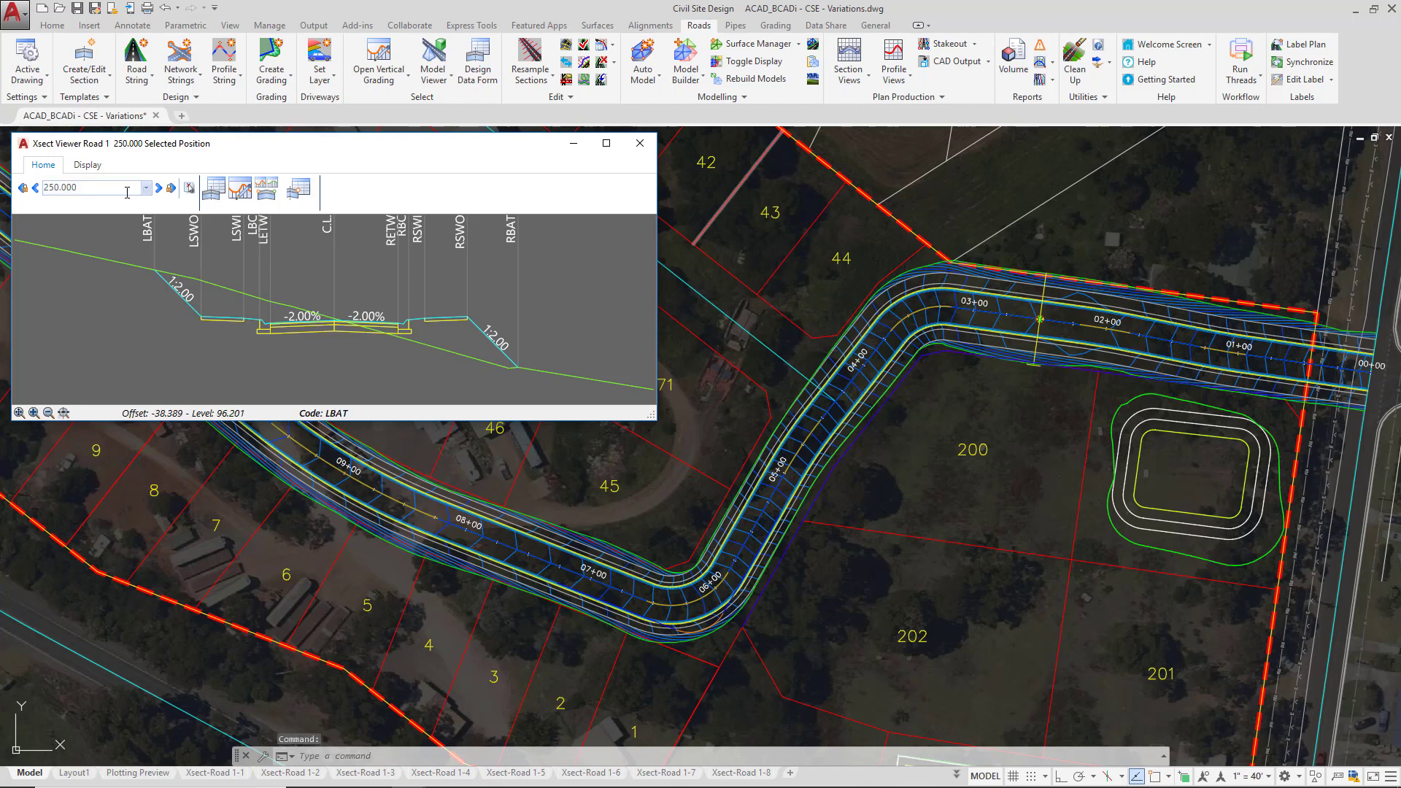
pyautogui.click(78, 168)
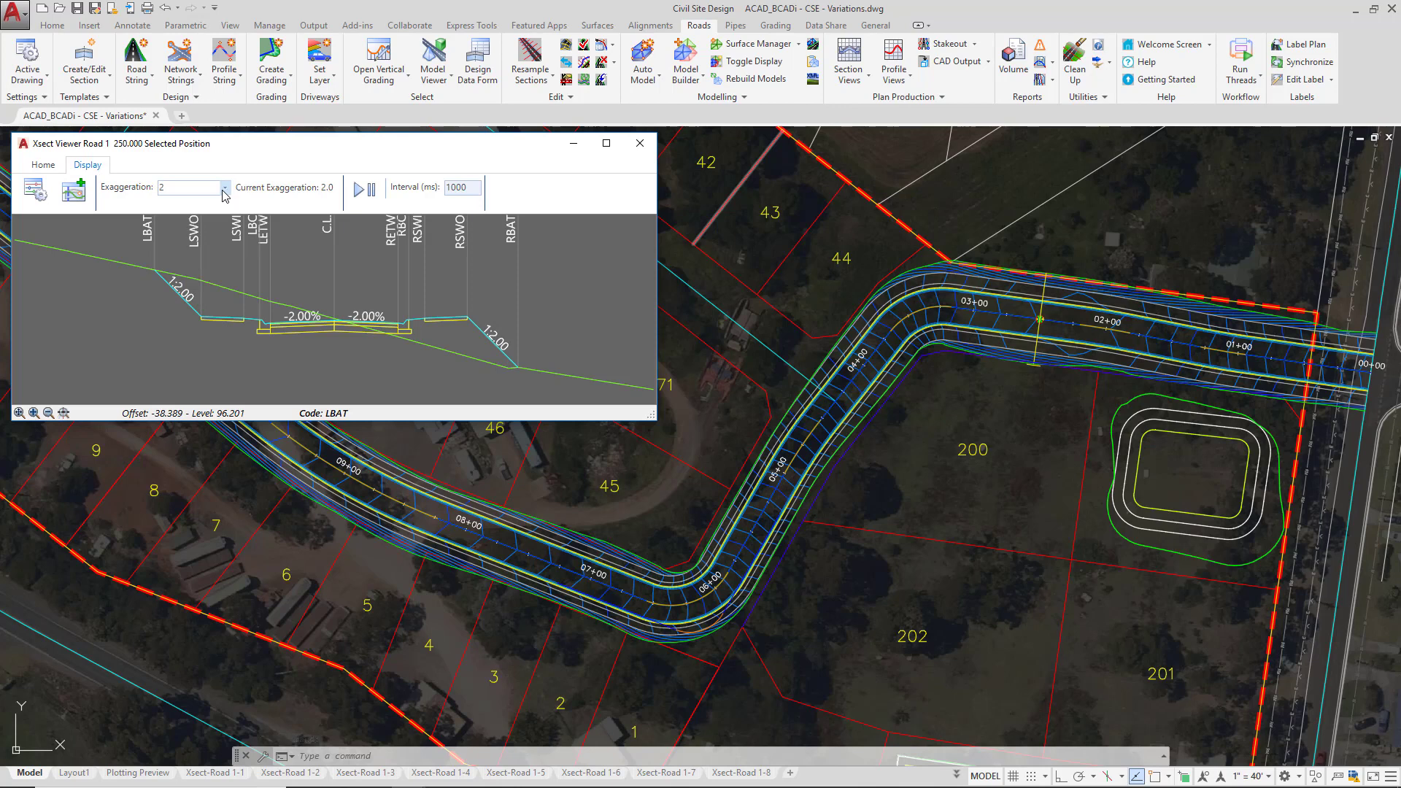
pyautogui.click(54, 169)
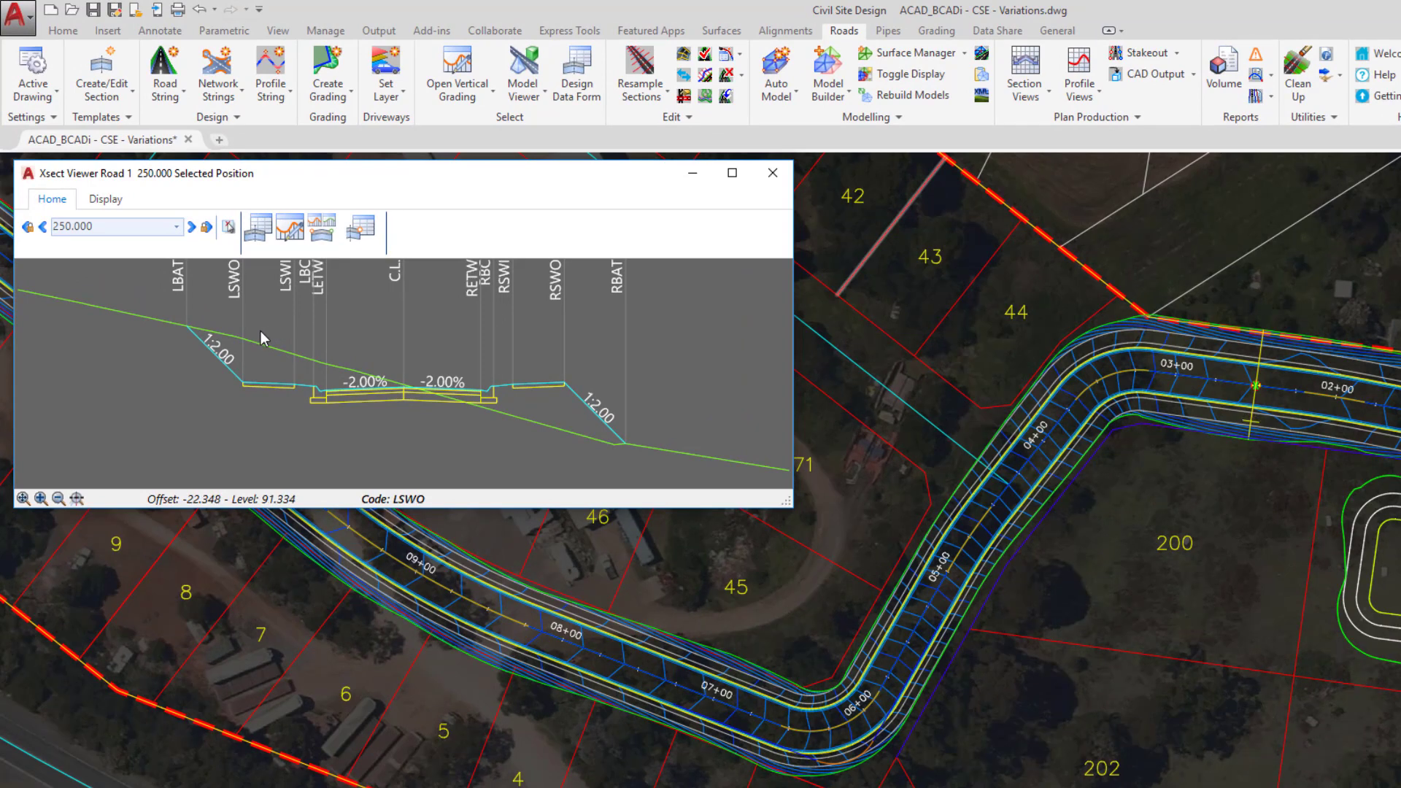
# Add a Delete Section variation for the LSWO left sidewalk from the cross-section viewer
pyautogui.click(264, 385)
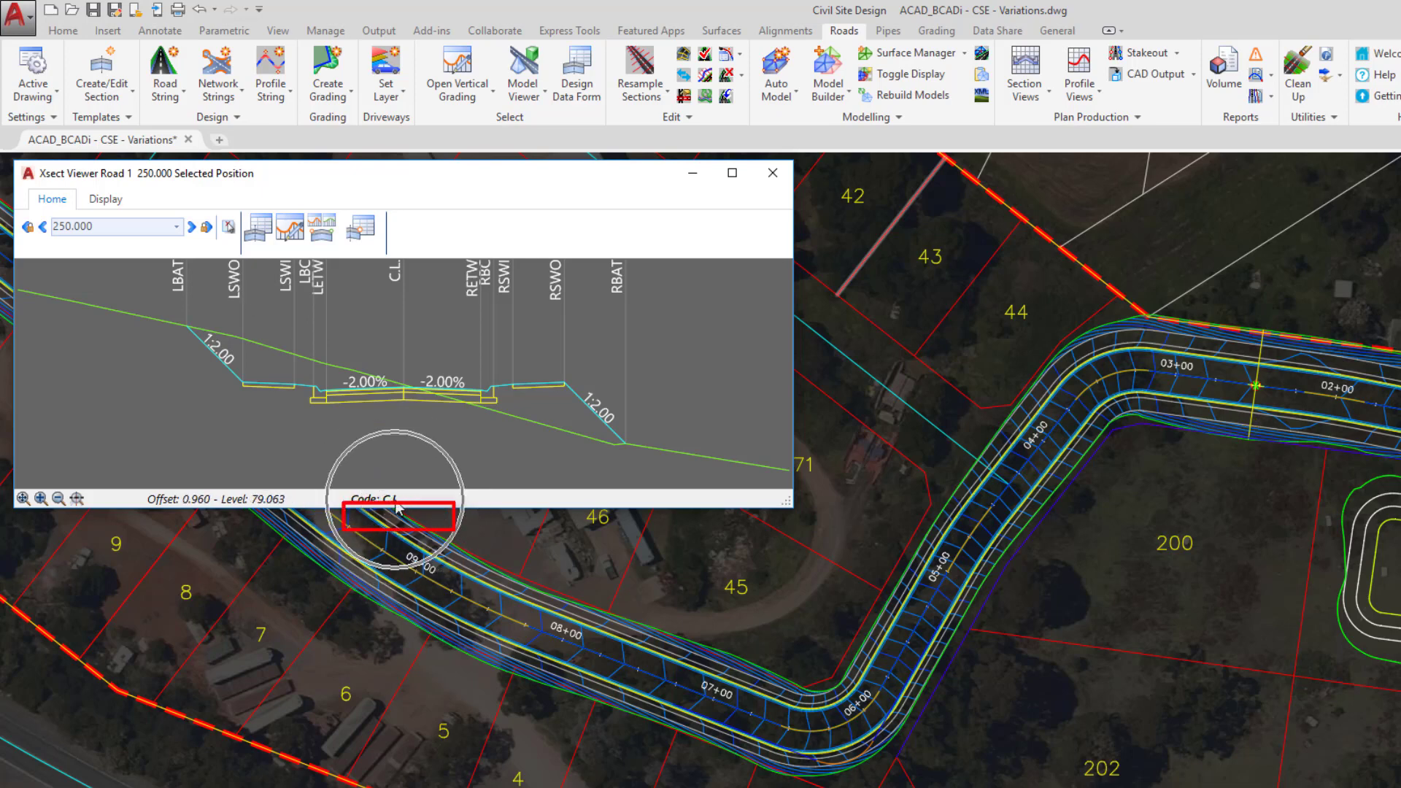
pyautogui.rightClick(244, 313)
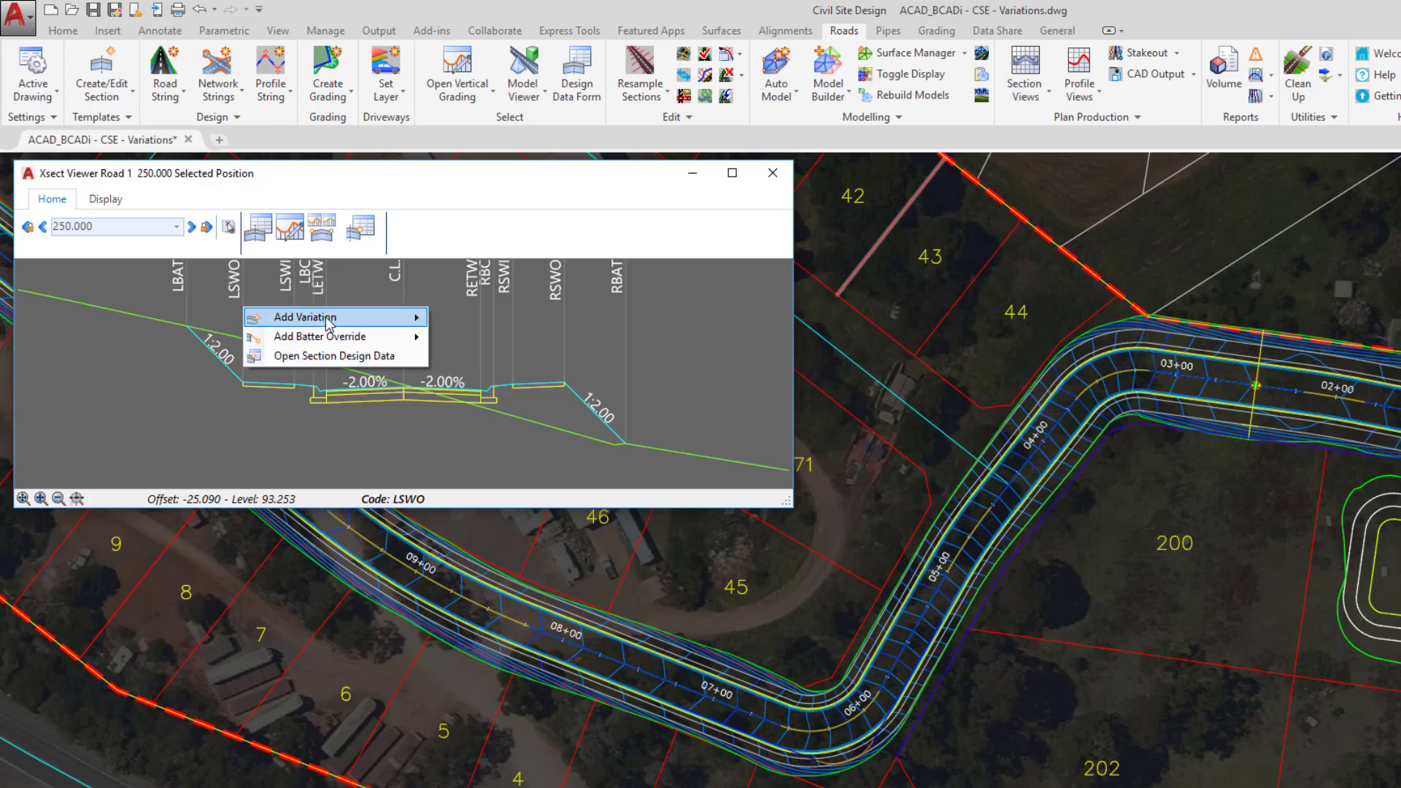
pyautogui.moveTo(328, 323)
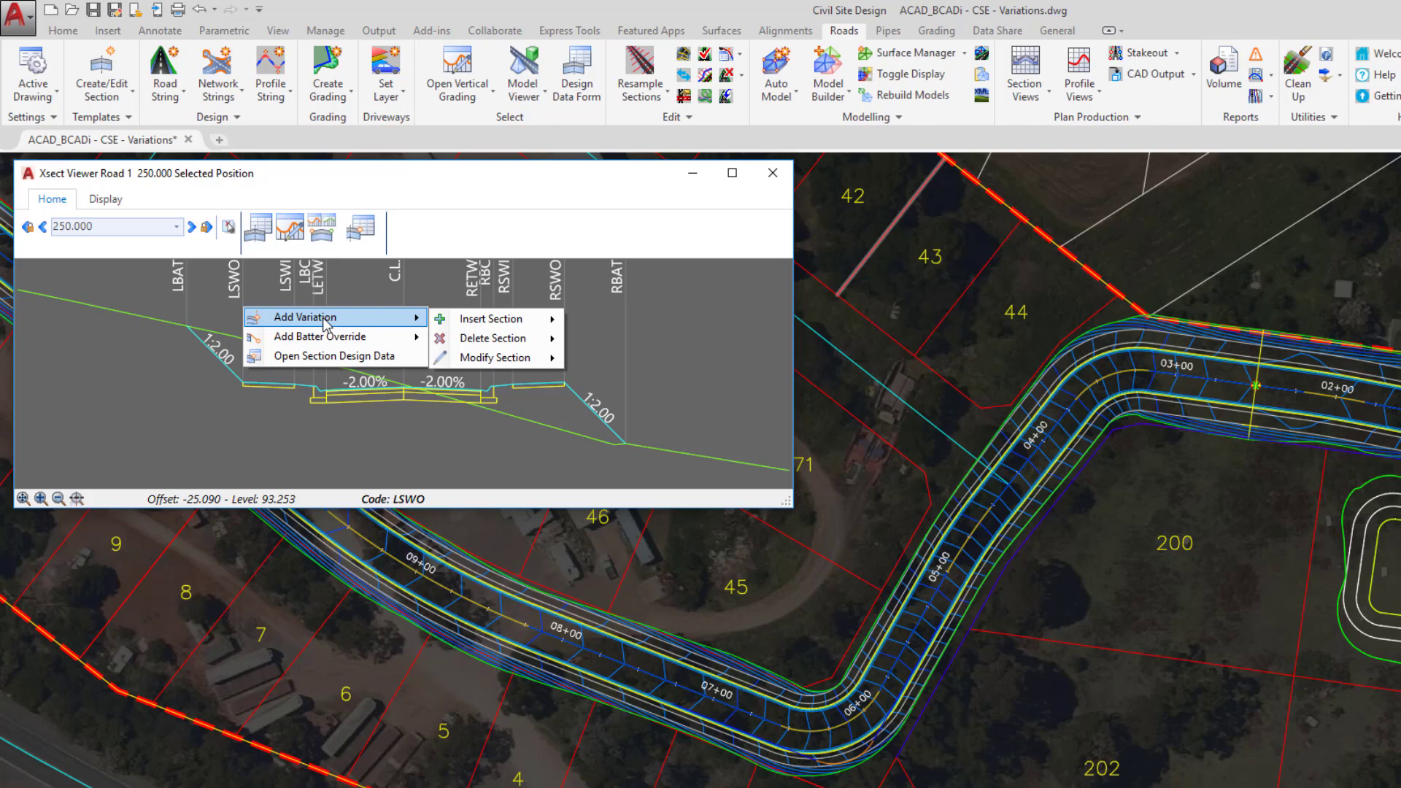
pyautogui.moveTo(506, 342)
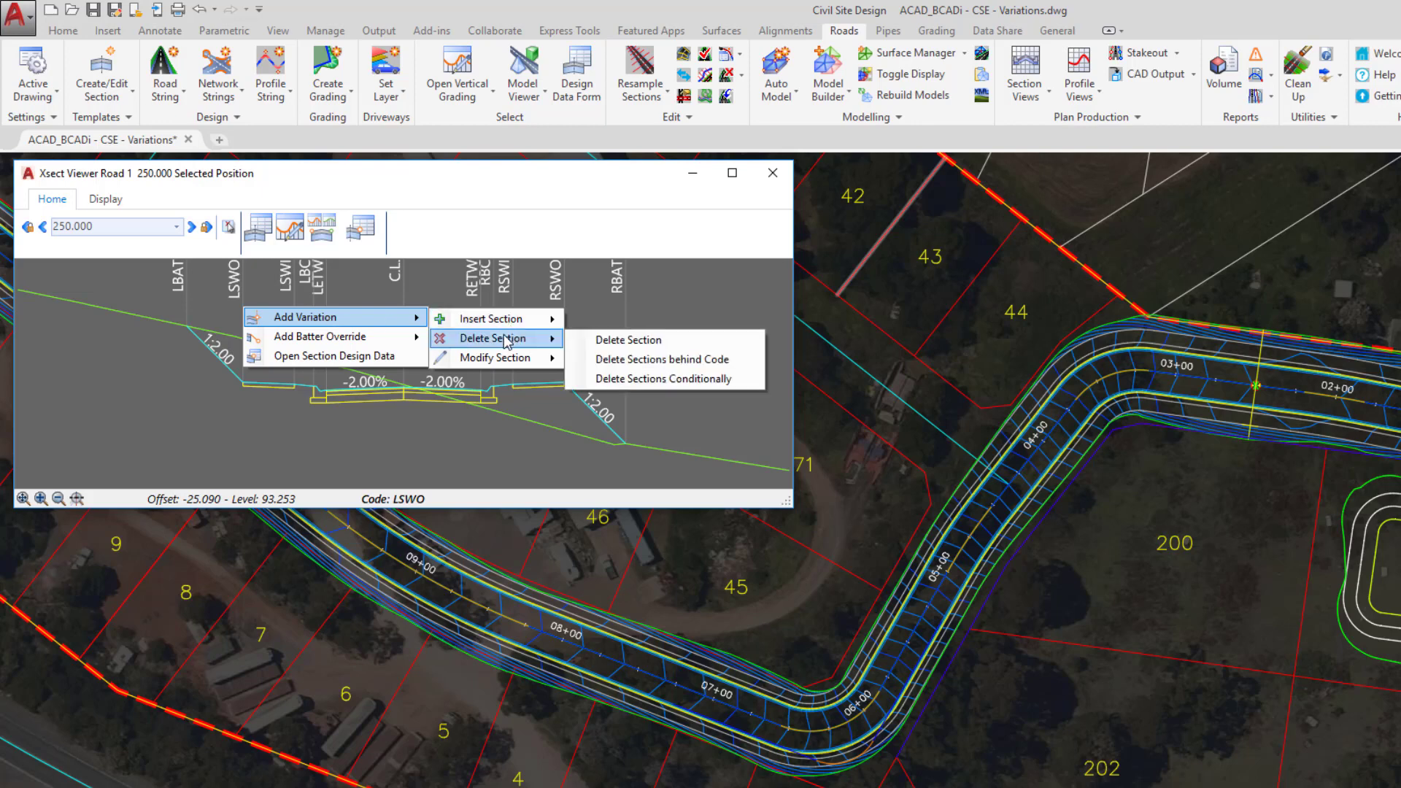
pyautogui.click(687, 343)
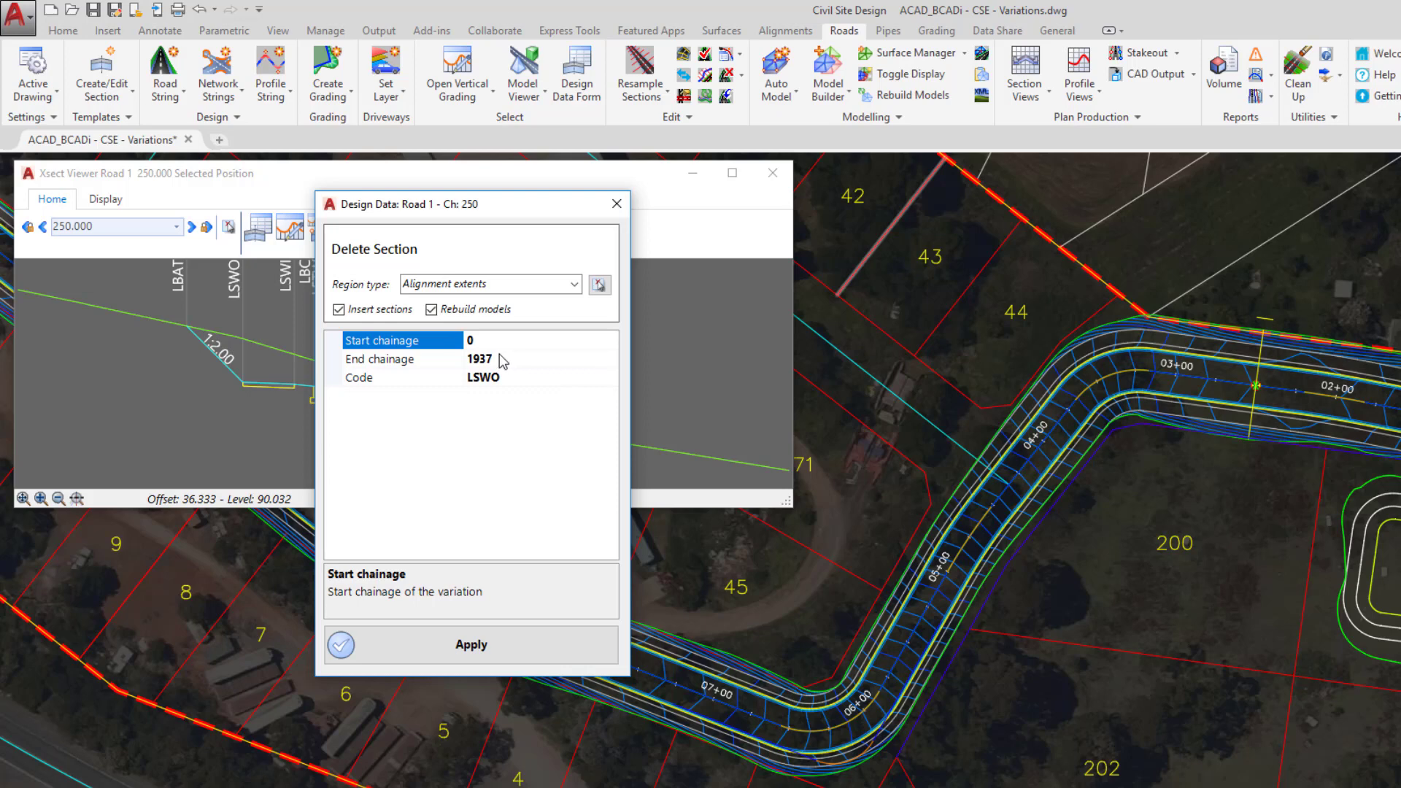
# Set the deletion's end chainage to 600 and apply it to rebuild Road 1
pyautogui.click(502, 359)
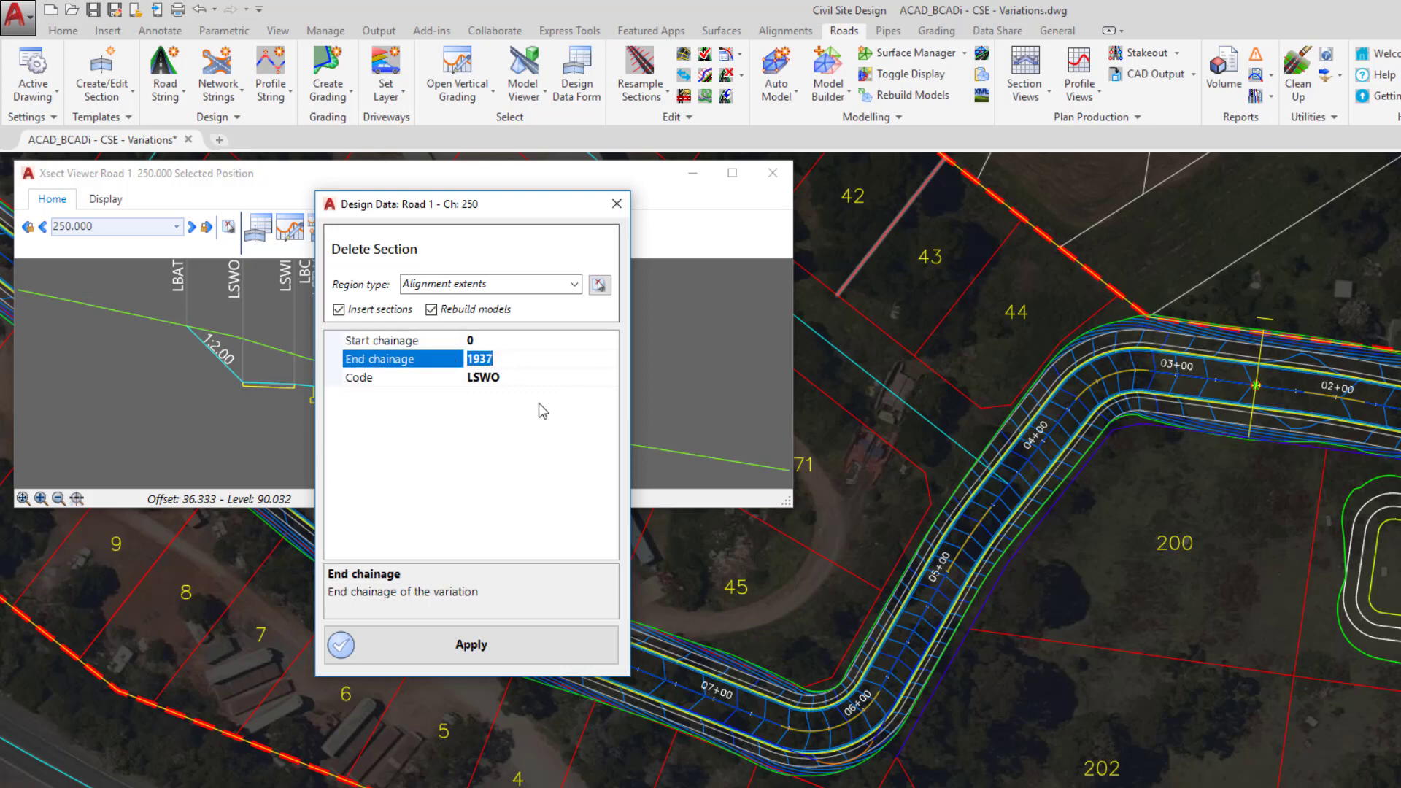
pyautogui.write('600')
pyautogui.click(484, 650)
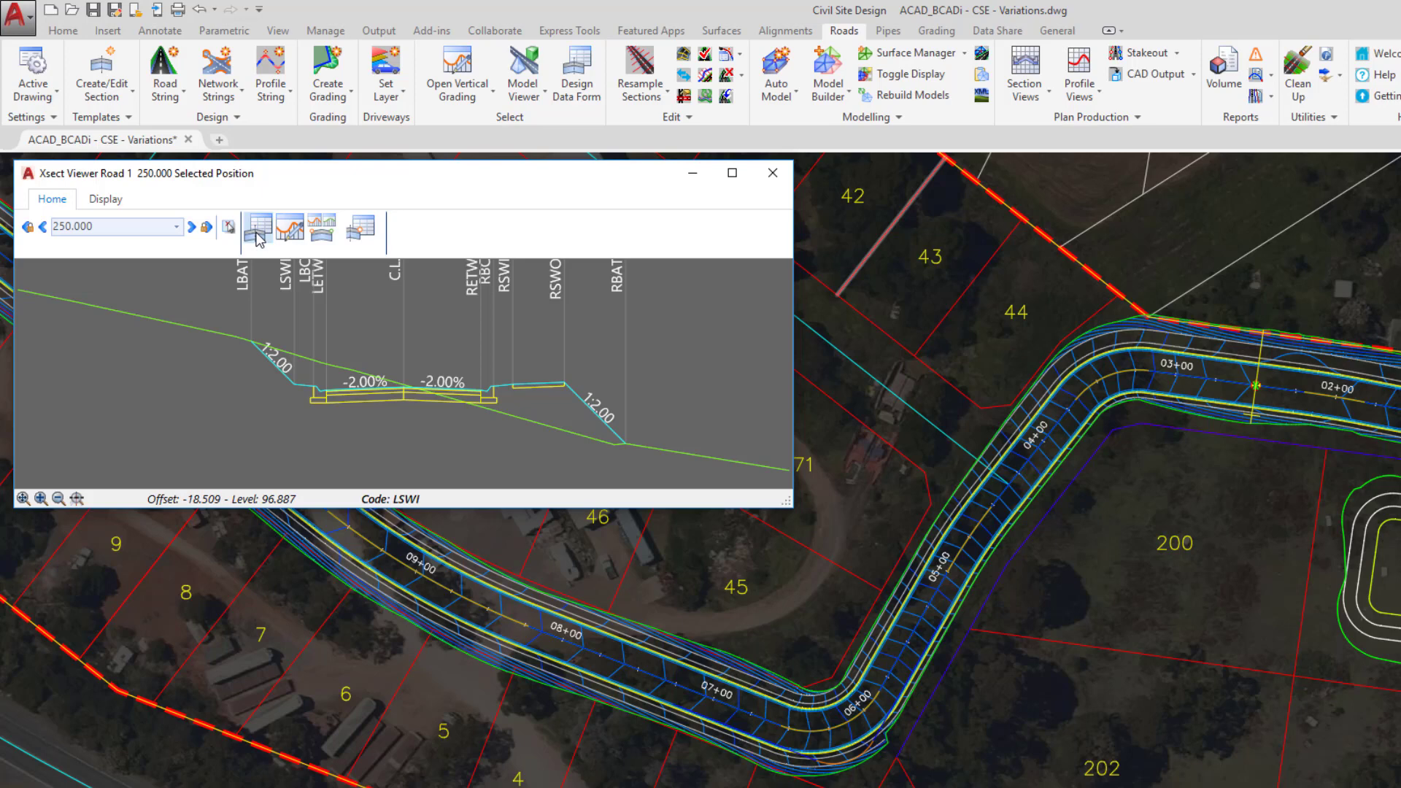
pyautogui.click(256, 232)
pyautogui.moveTo(280, 184); pyautogui.dragTo(715, 226)
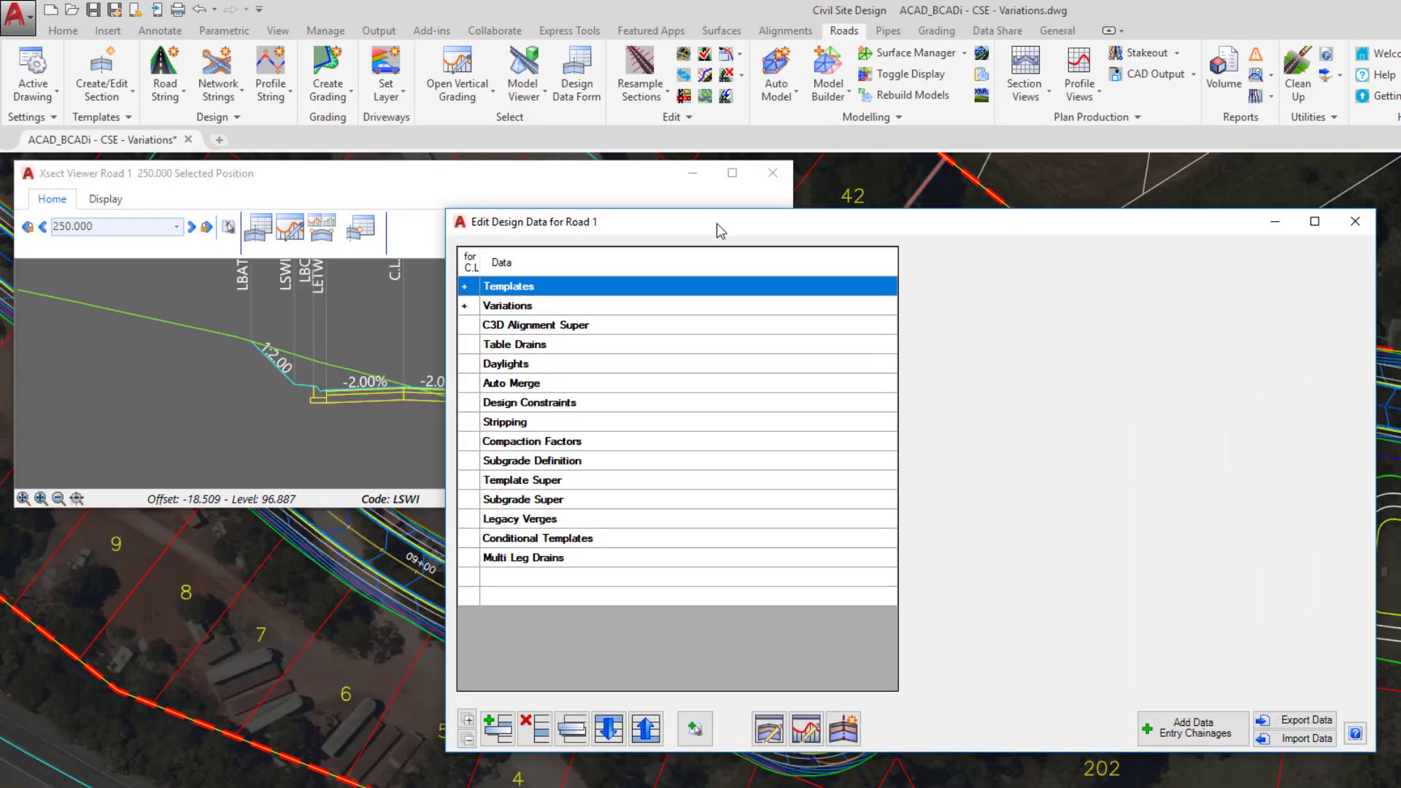
pyautogui.click(465, 306)
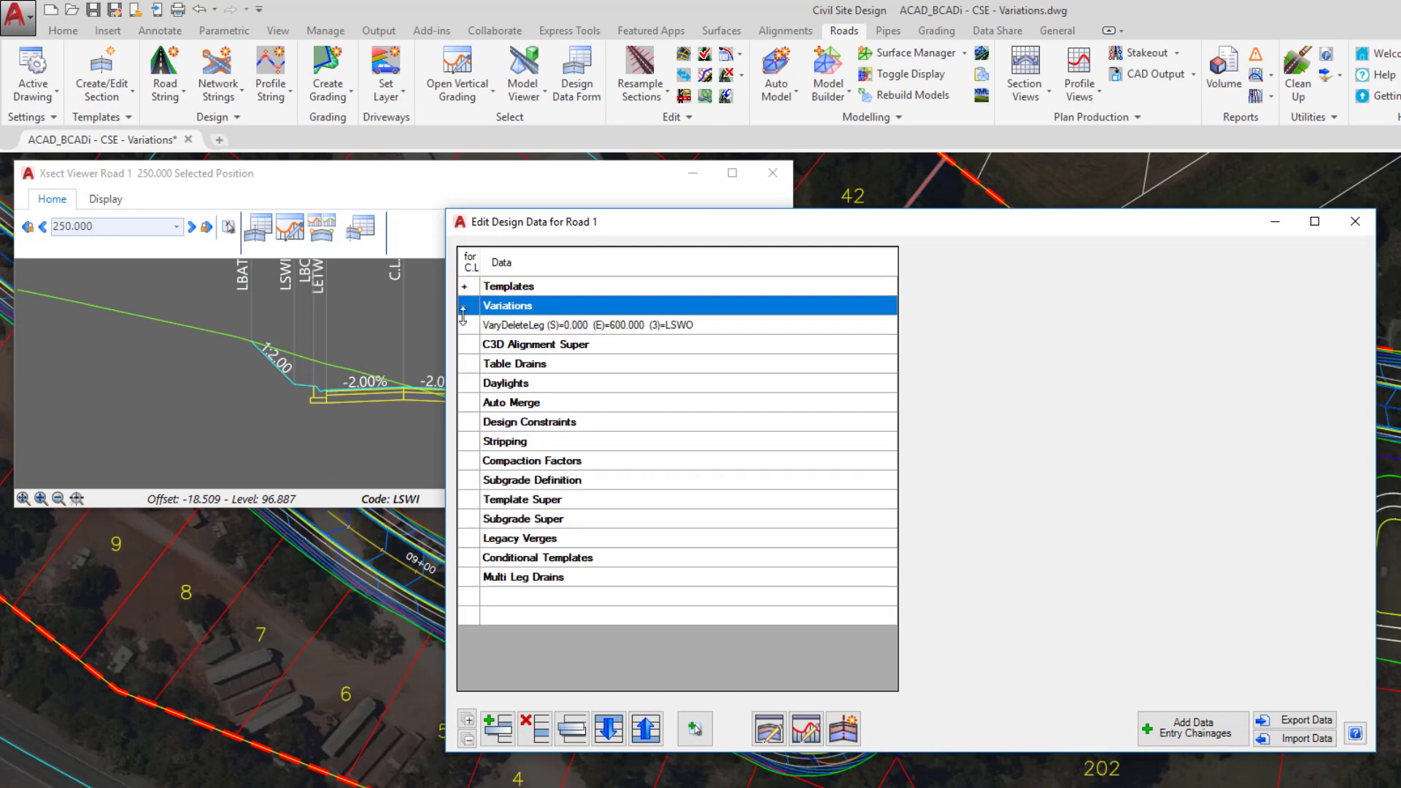
pyautogui.click(569, 327)
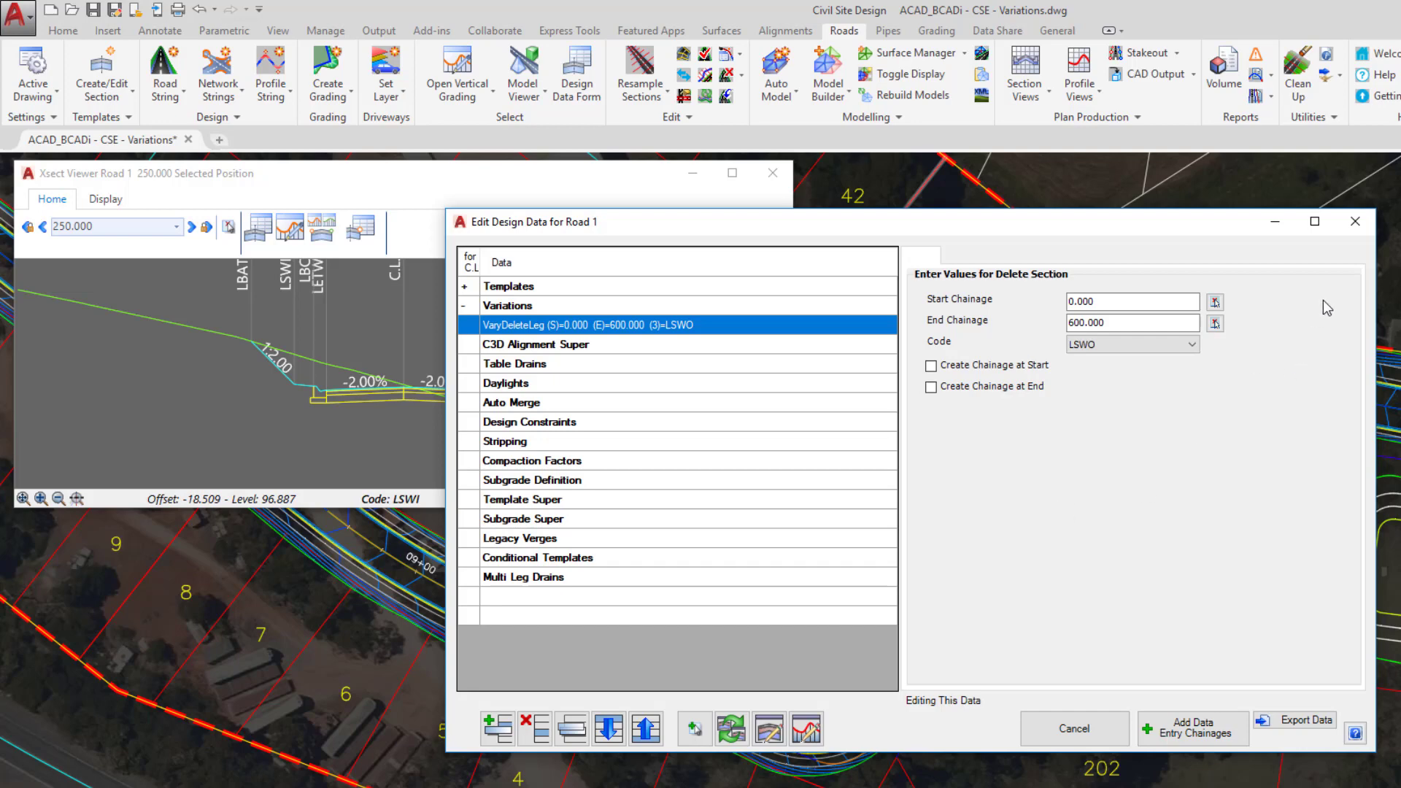
pyautogui.click(1355, 221)
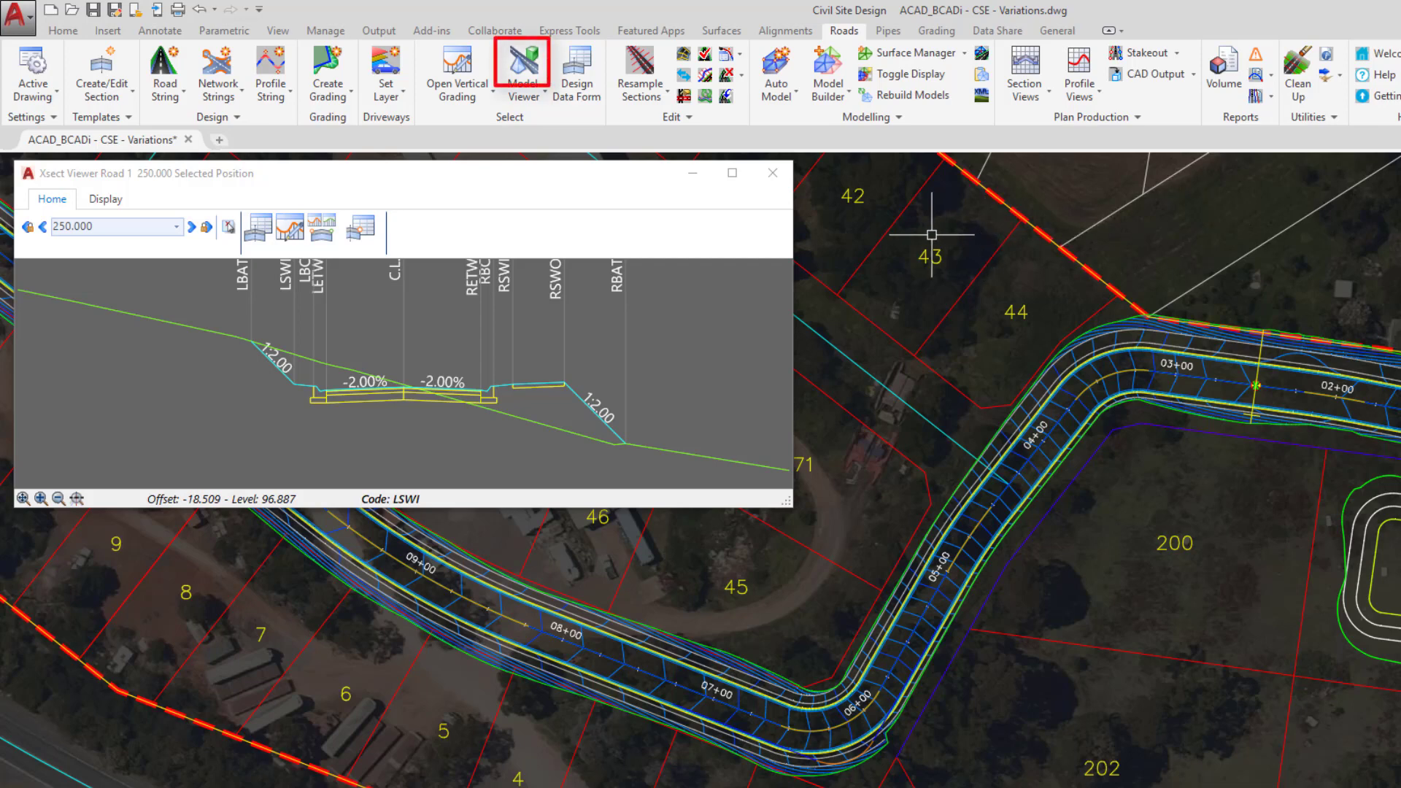
pyautogui.click(531, 64)
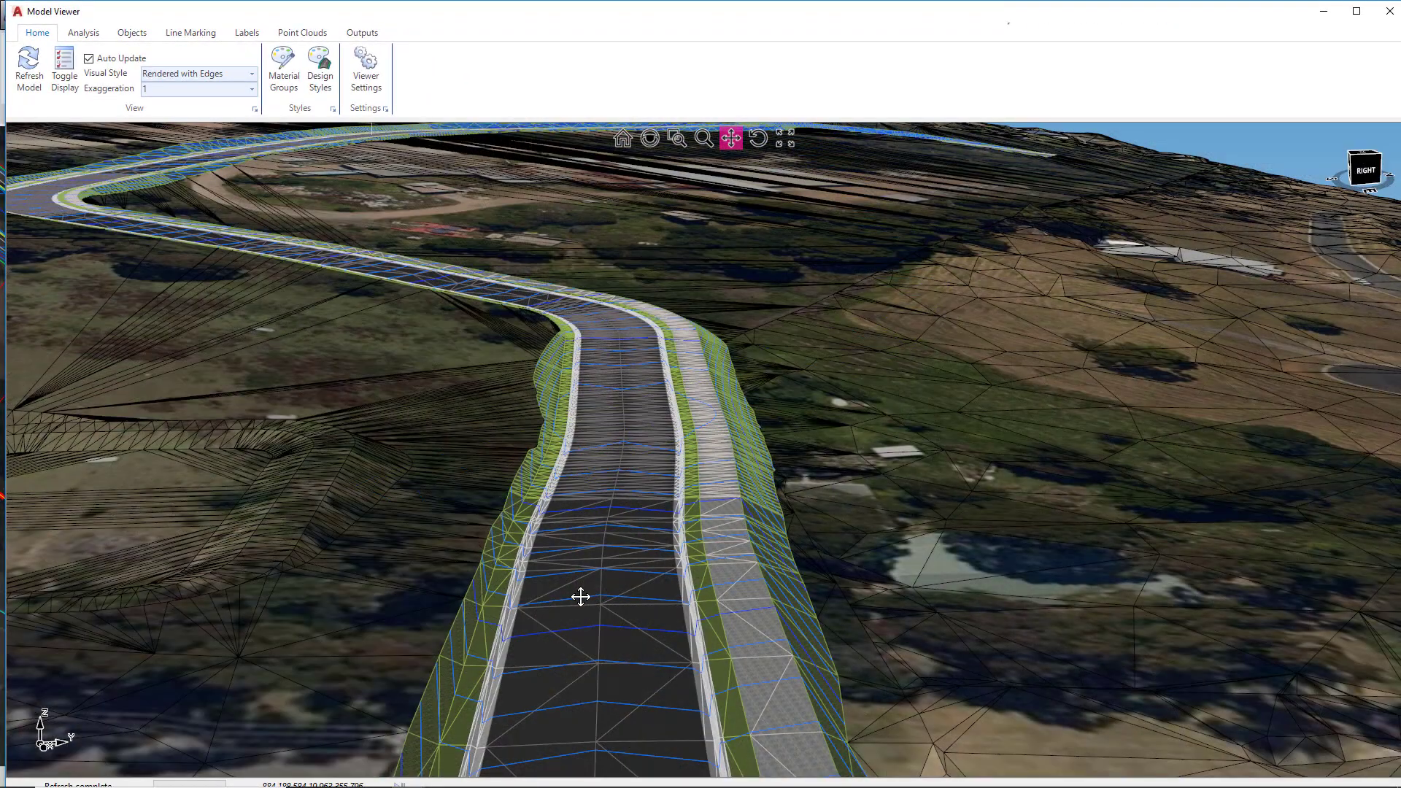
pyautogui.moveTo(581, 597)
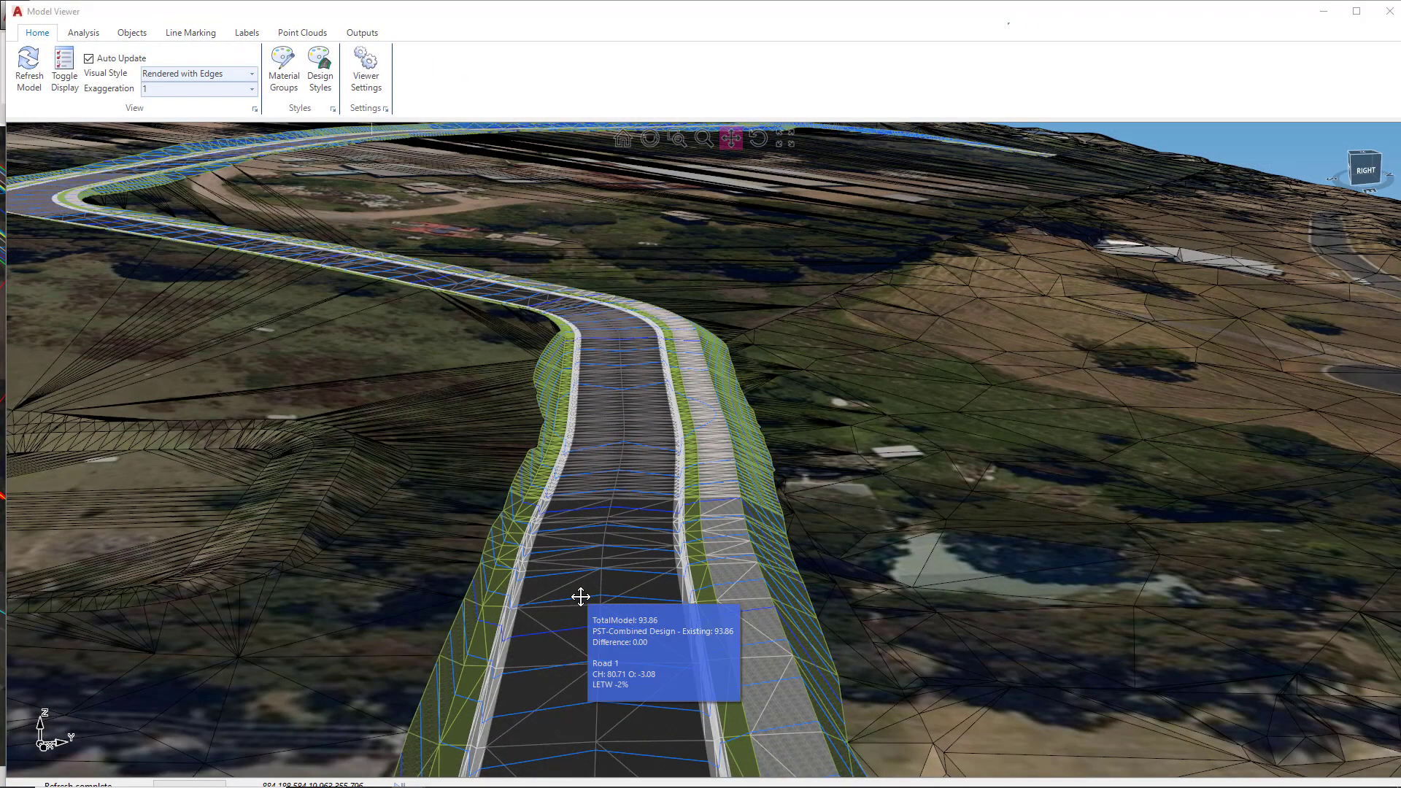
pyautogui.scroll(2, 532, 620)
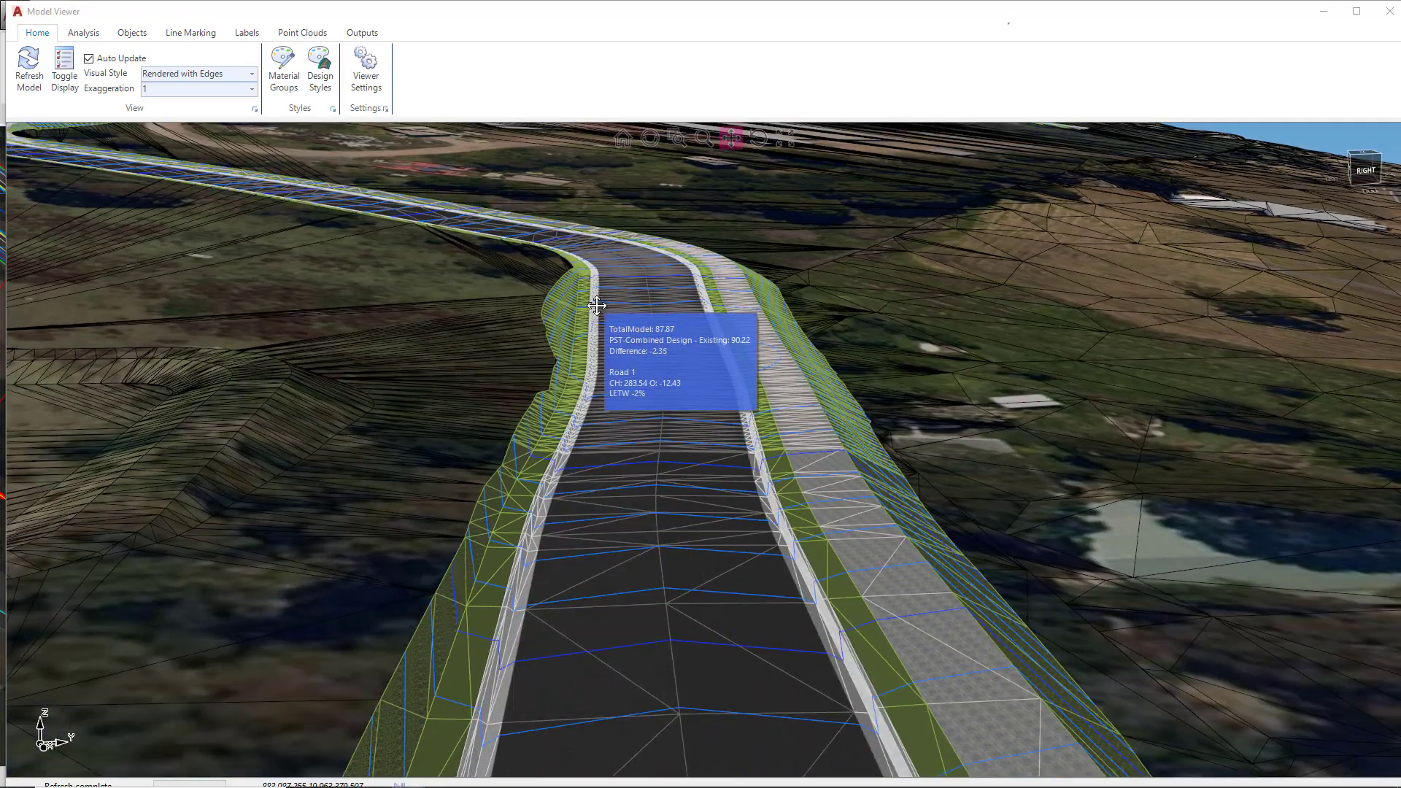
pyautogui.keyDown('shift'); pyautogui.moveTo(597, 306); pyautogui.dragTo(654, 609, button='middle'); pyautogui.keyUp('shift')
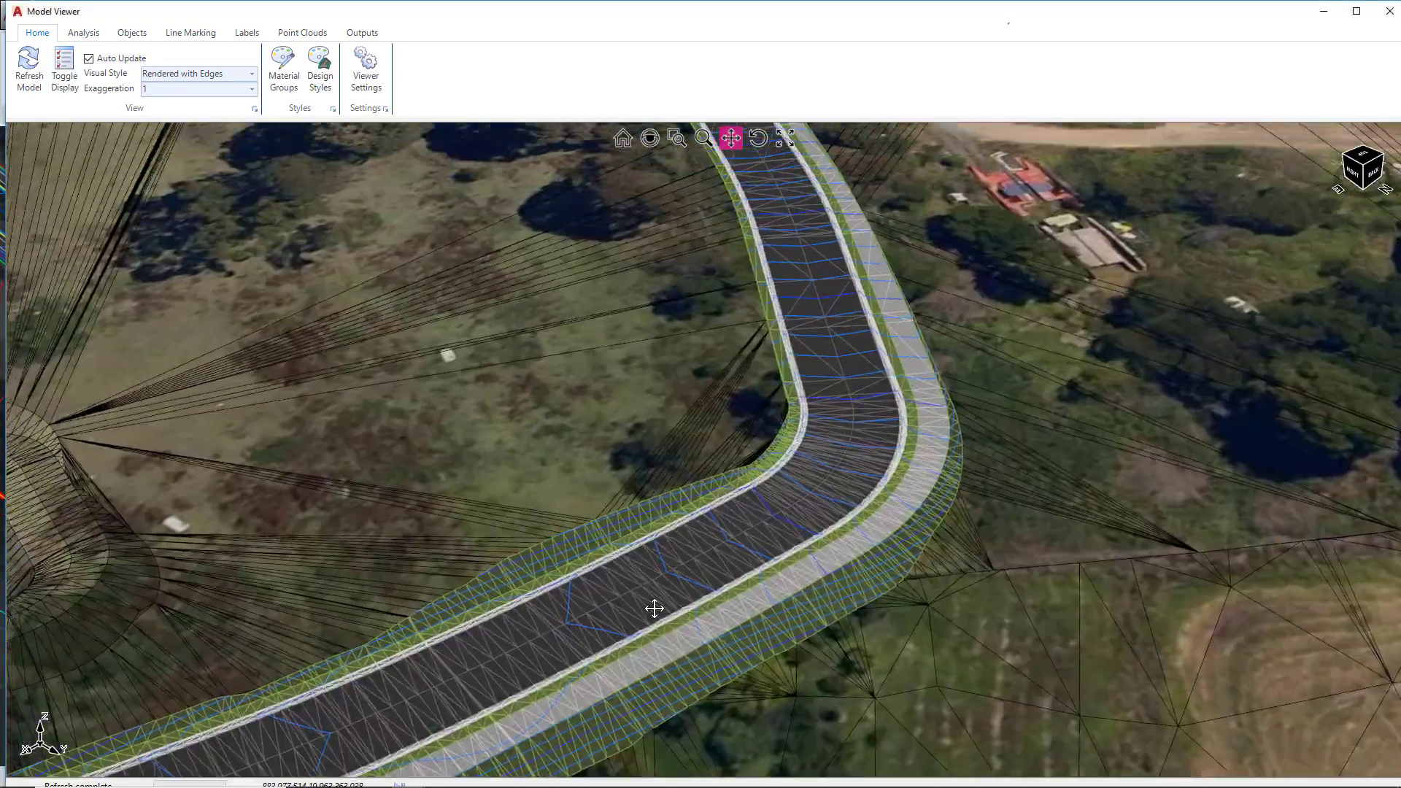
pyautogui.scroll(-5, 700, 416)
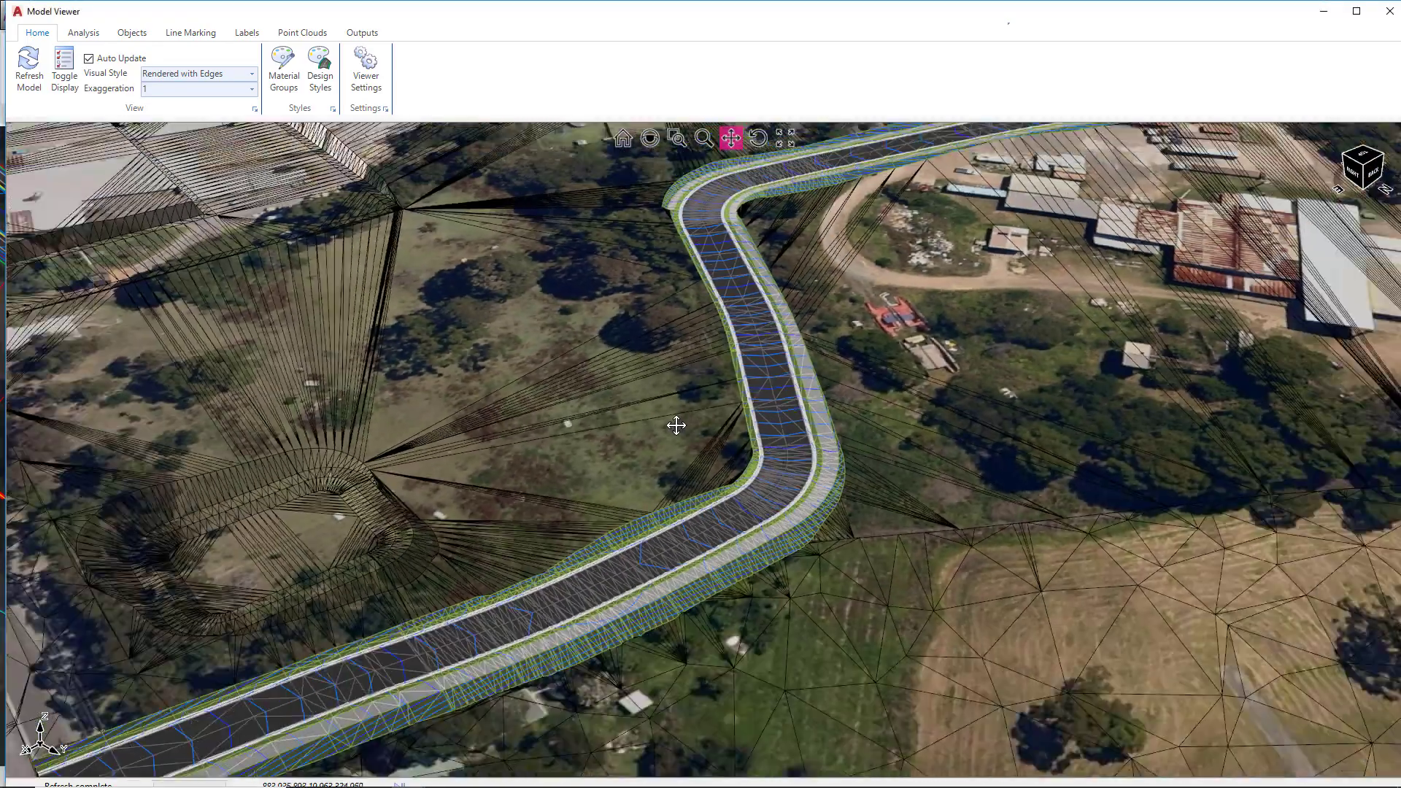
pyautogui.moveTo(675, 426); pyautogui.dragTo(791, 363)
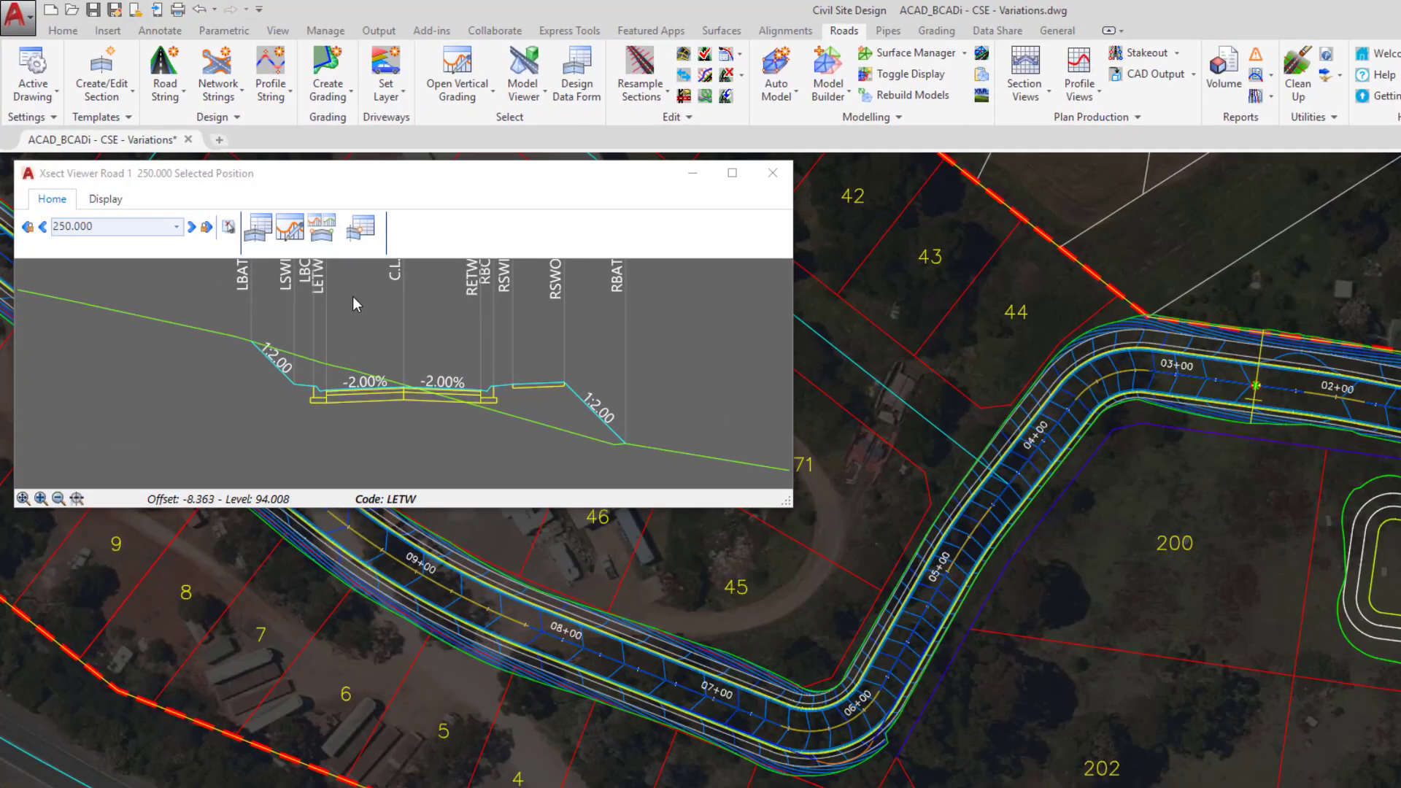
# Review the Delete Section (0 - 600) variation in chainage 250's section design data, then close it
pyautogui.rightClick(335, 285)
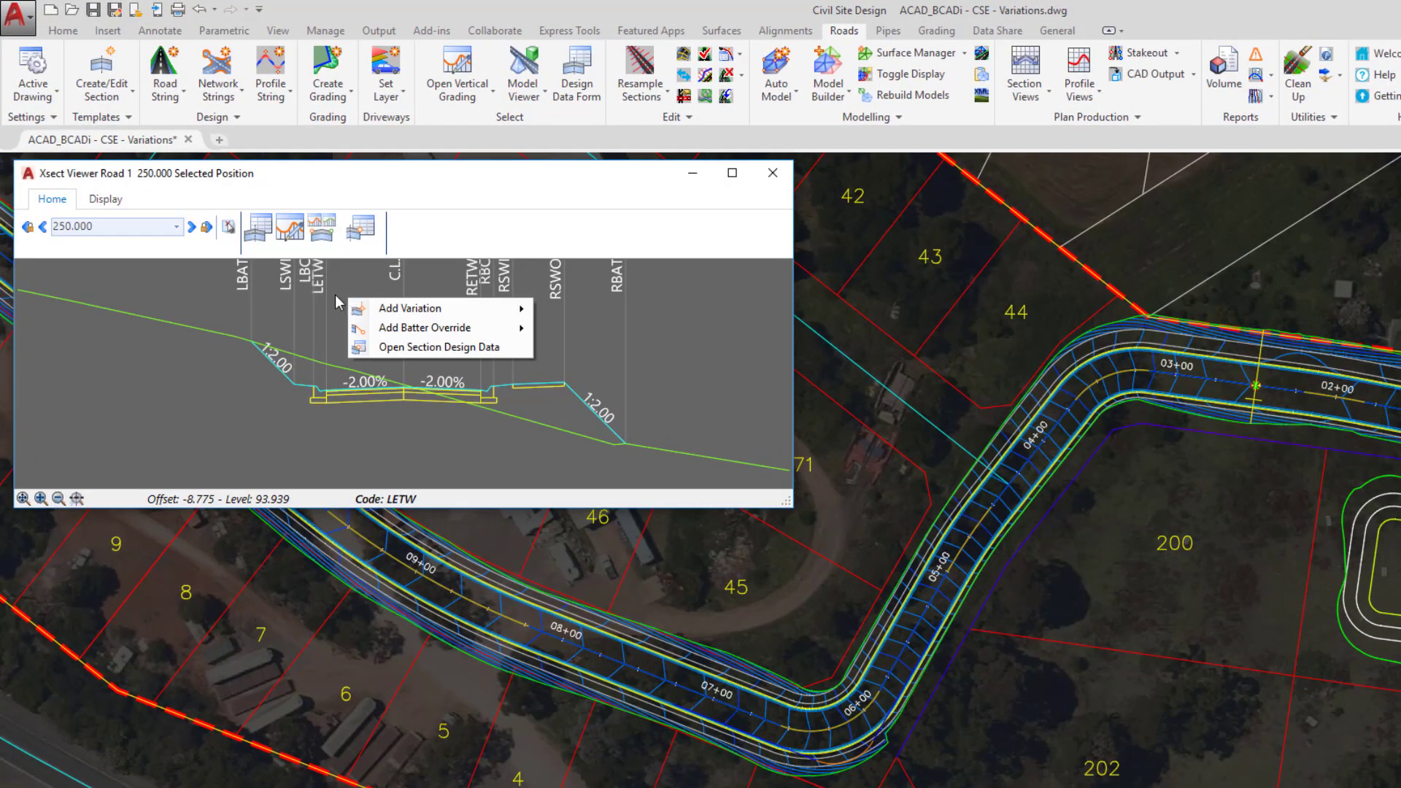
pyautogui.click(436, 349)
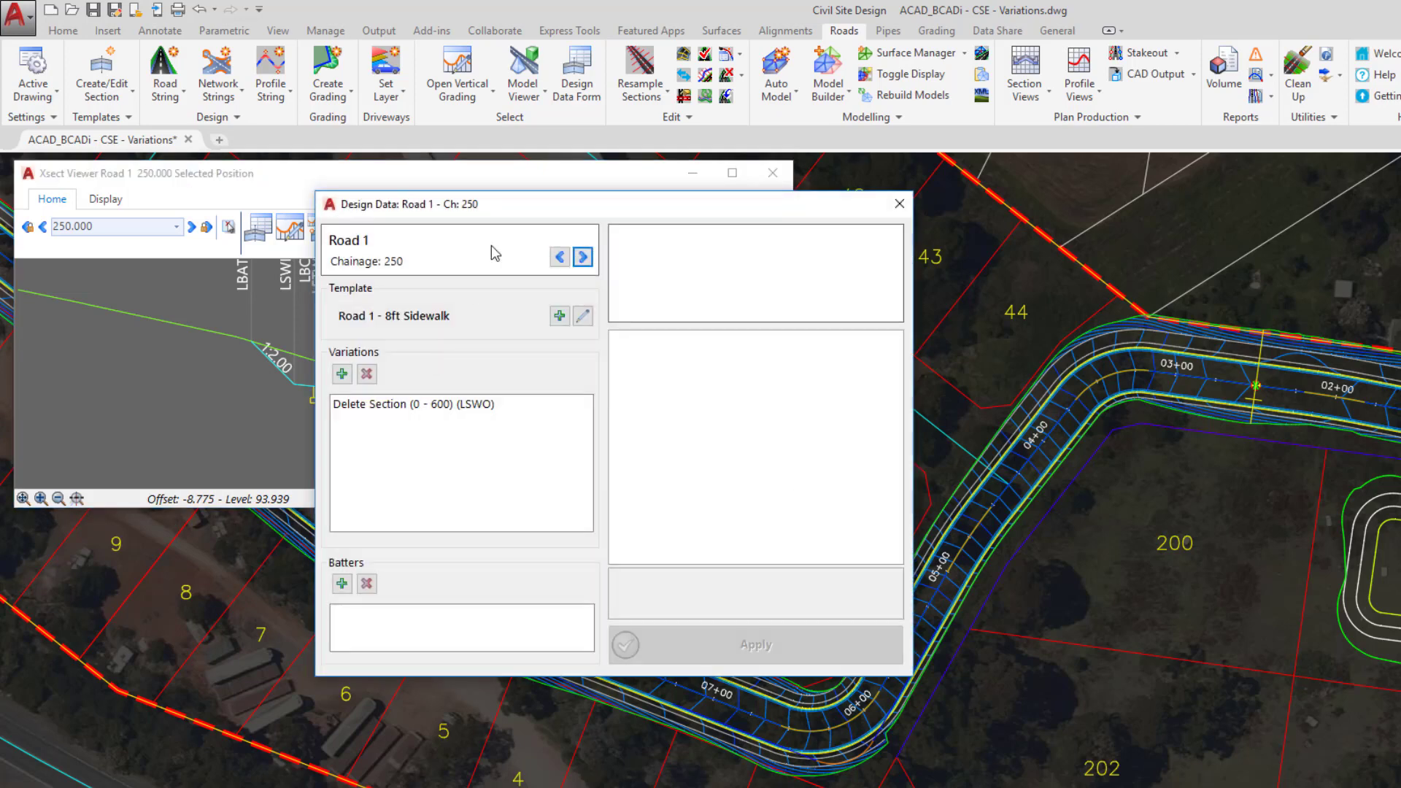
pyautogui.moveTo(505, 212); pyautogui.dragTo(375, 229)
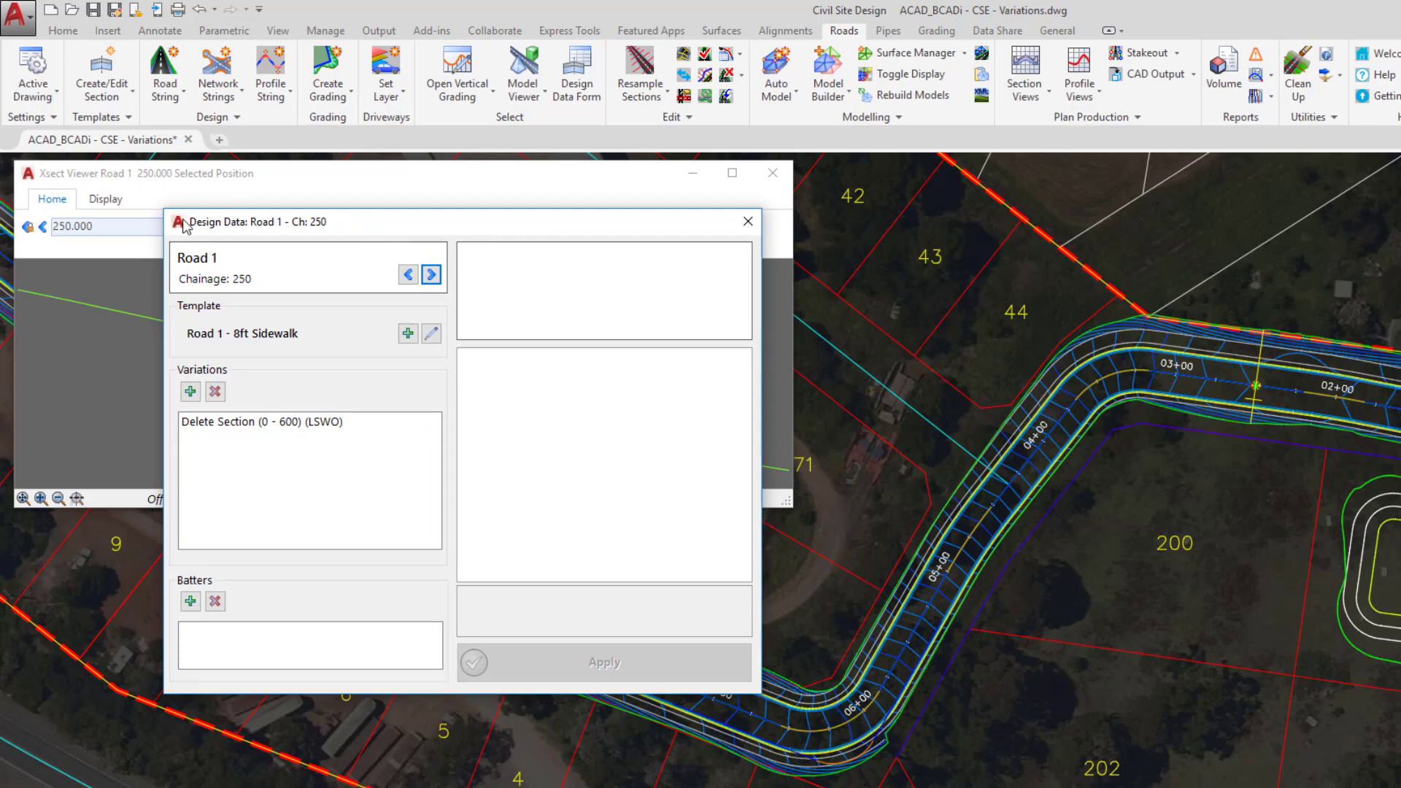
pyautogui.click(273, 424)
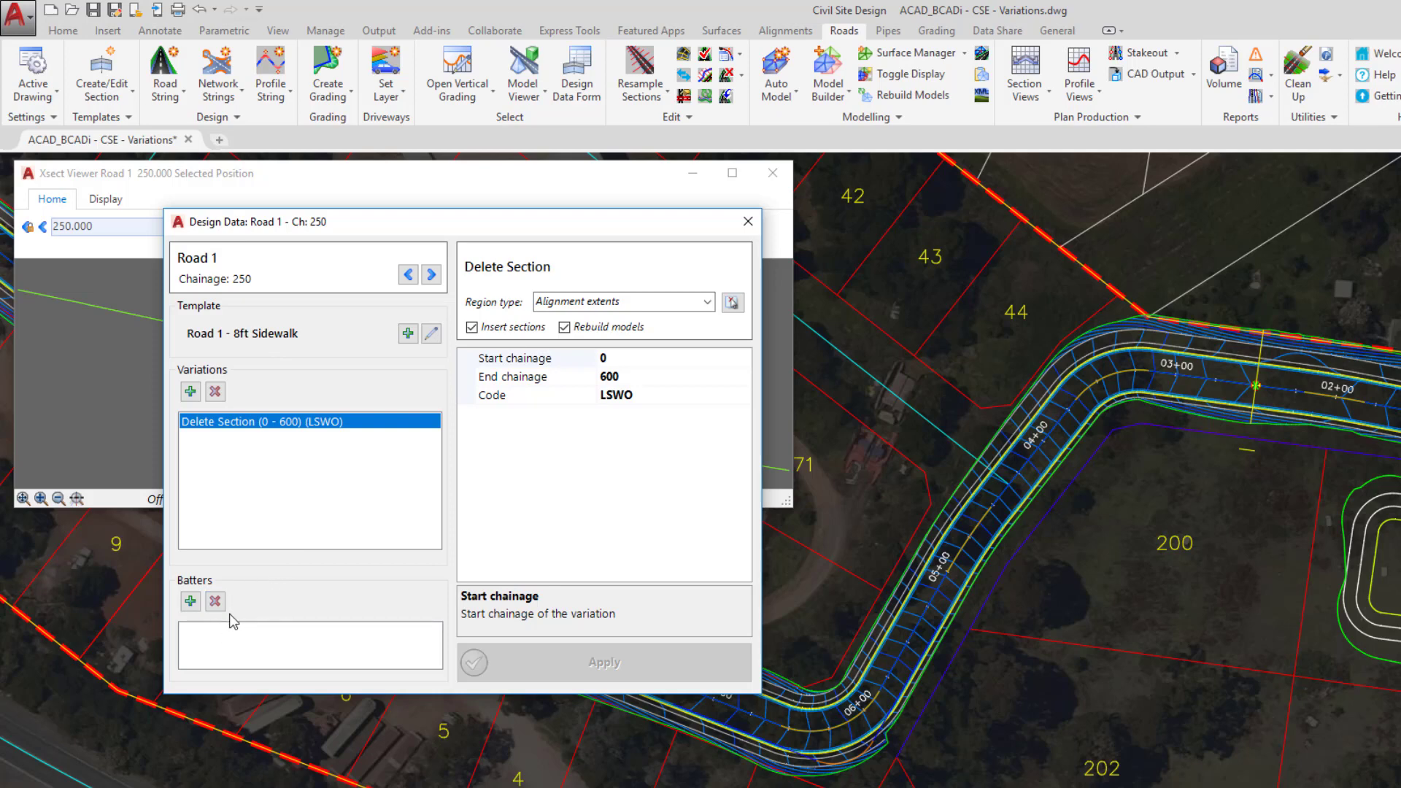
pyautogui.click(748, 223)
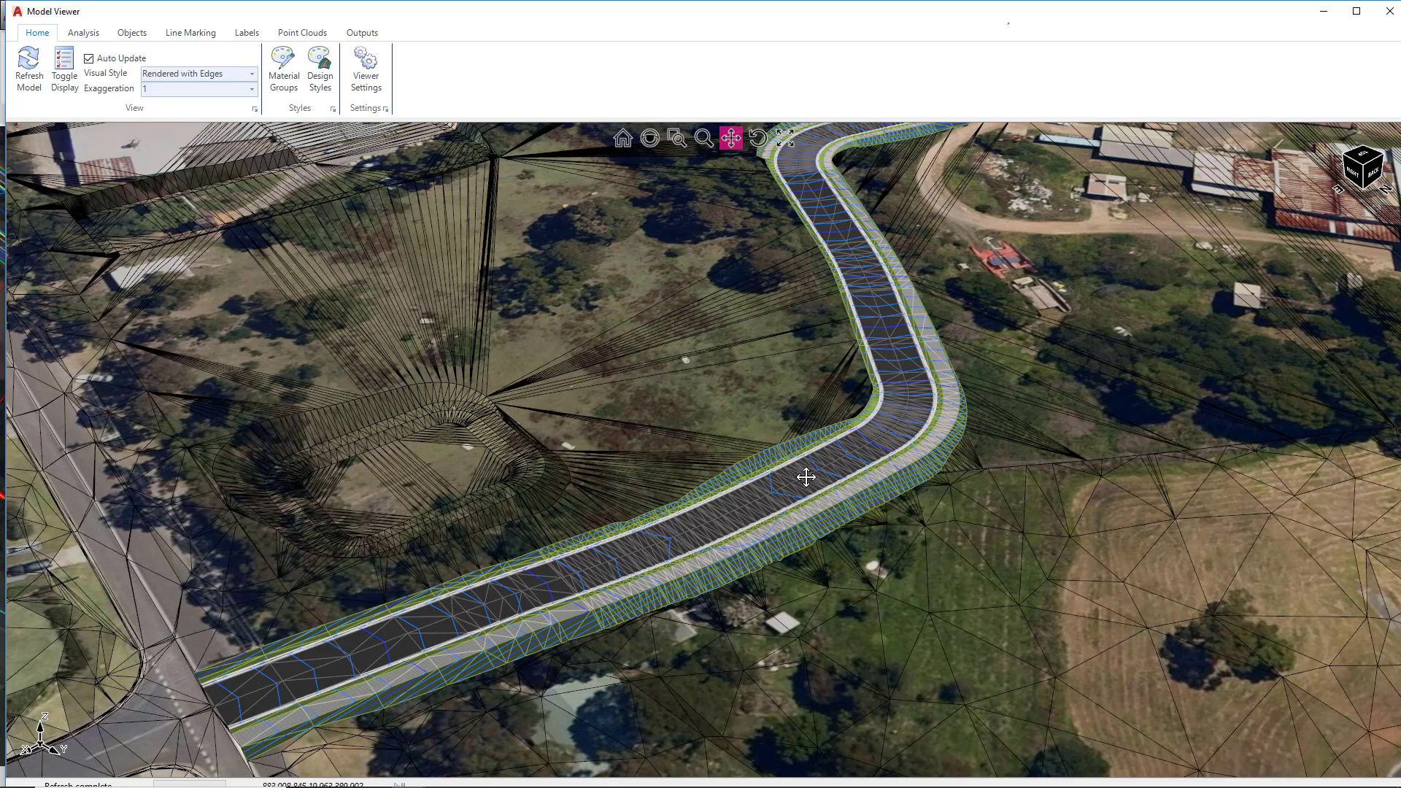
pyautogui.rightClick(804, 476)
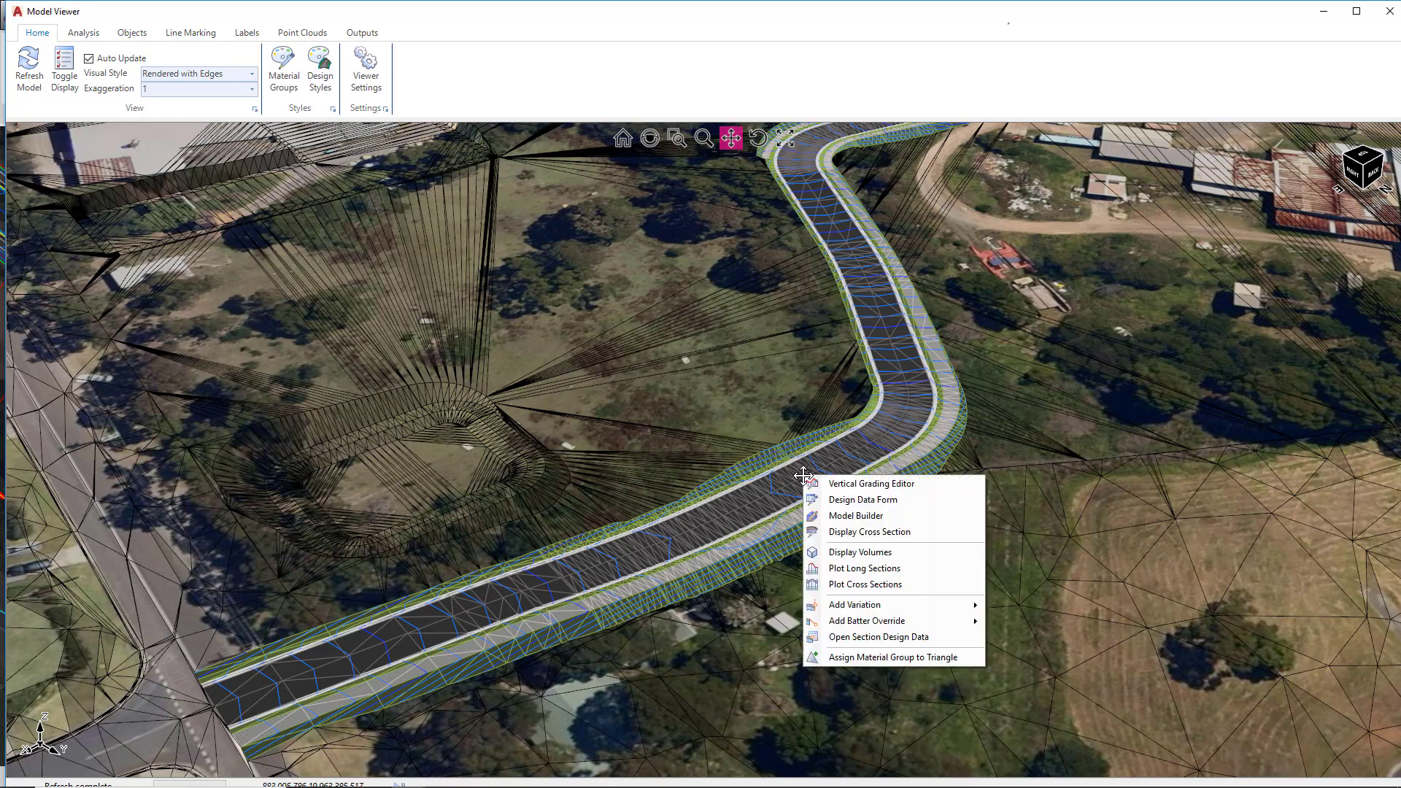
pyautogui.click(888, 638)
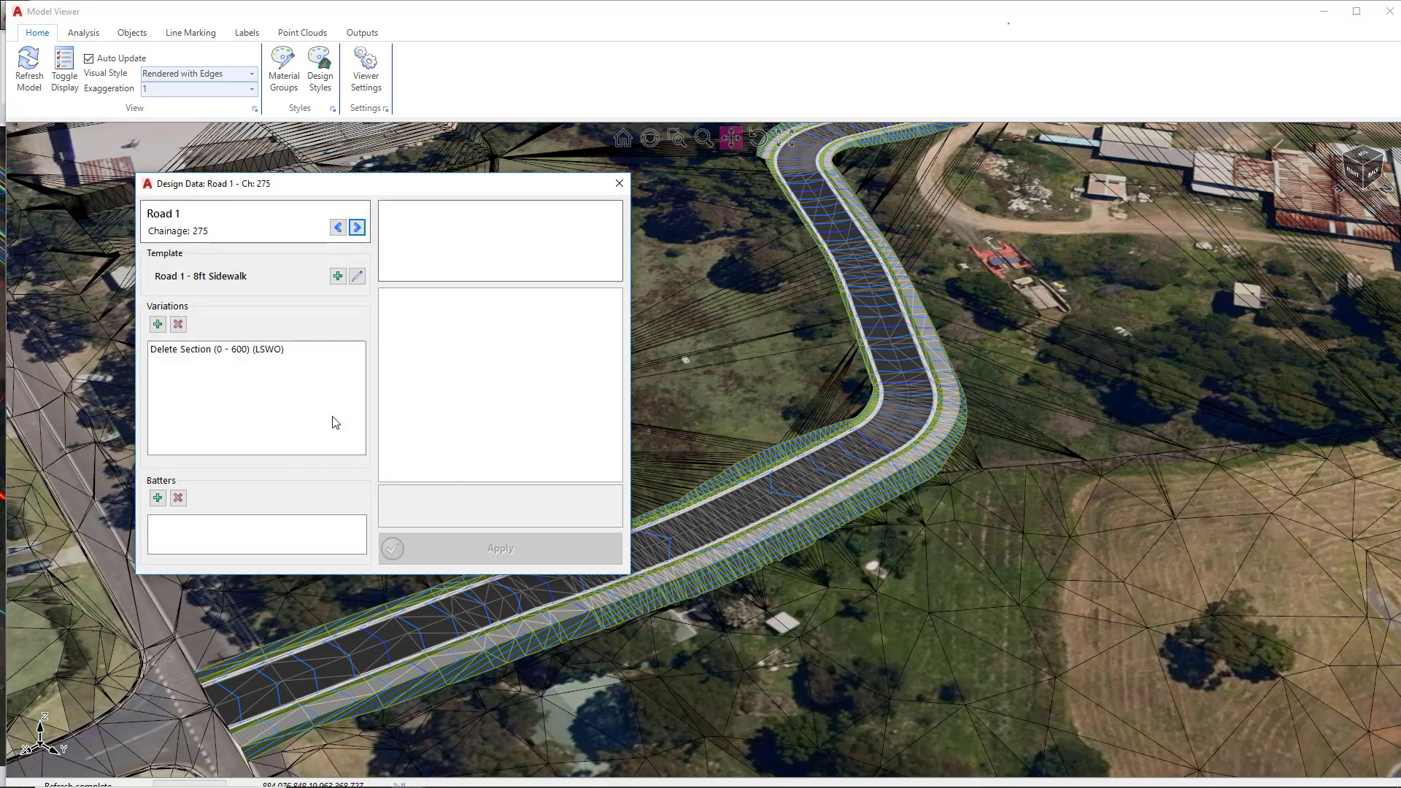
pyautogui.click(226, 350)
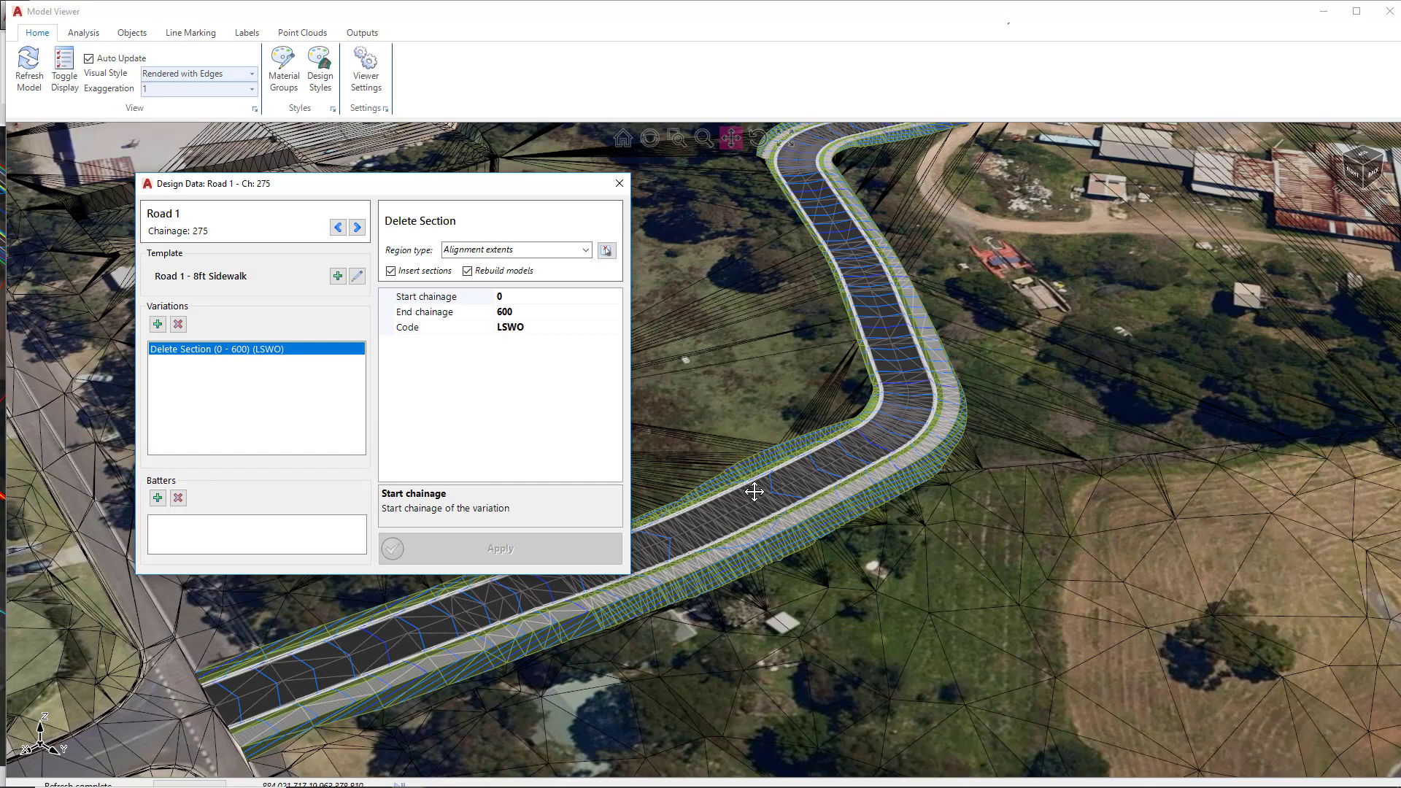
pyautogui.click(618, 187)
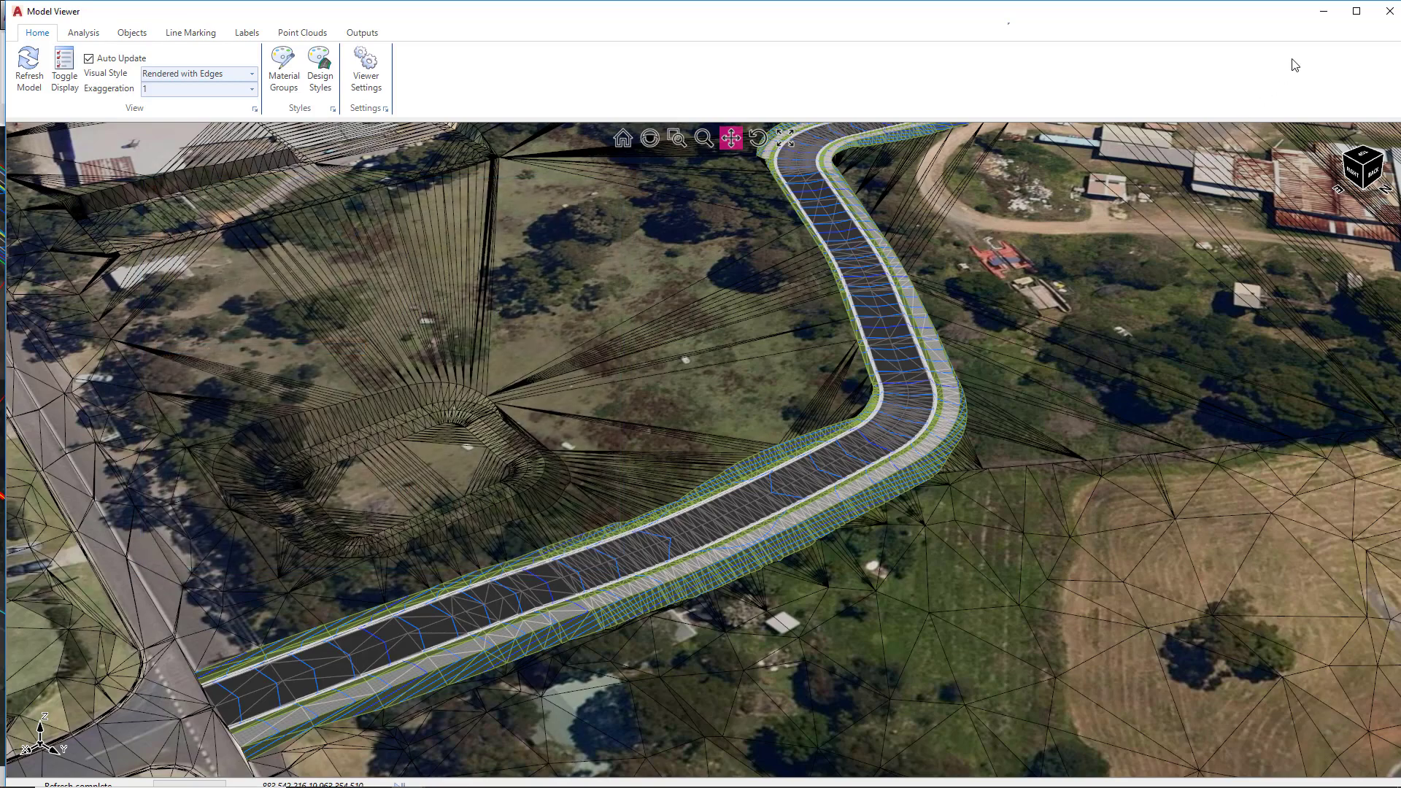